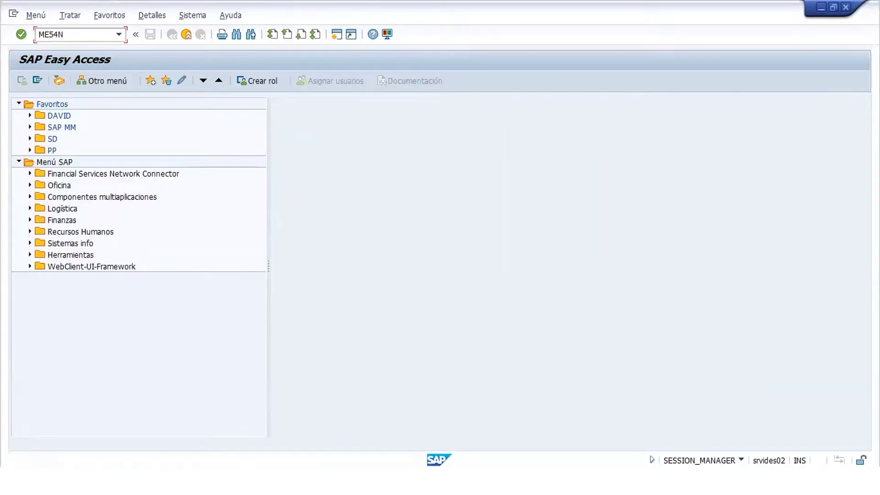
Step: Open transaction ME54N and load the purchase requisition by the number recorded in the notes file
key(Return)
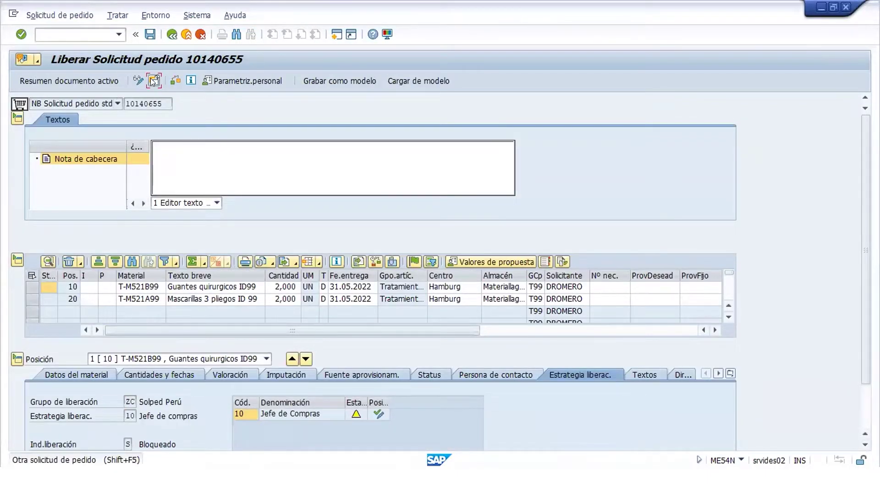
click(153, 80)
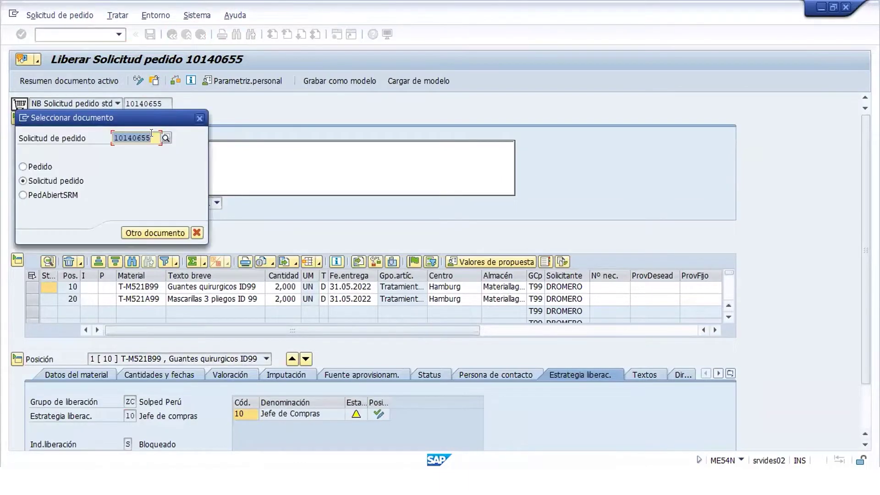
key(alt+Tab)
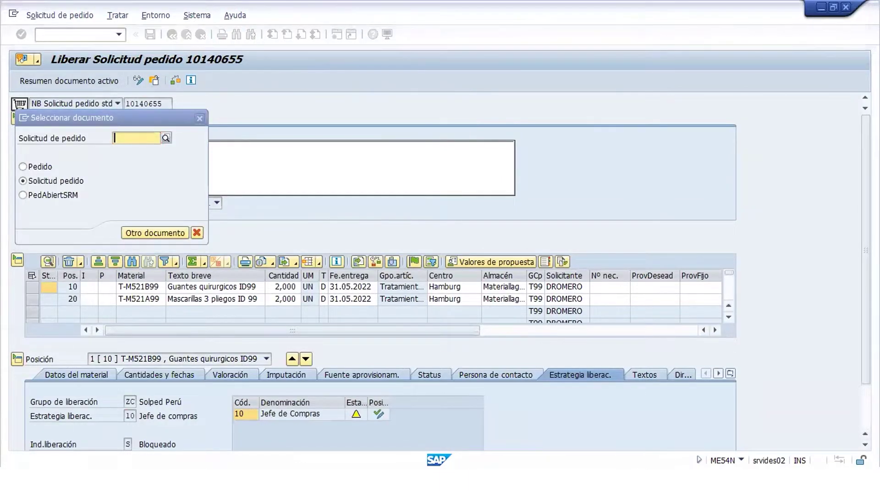
key(alt+Tab)
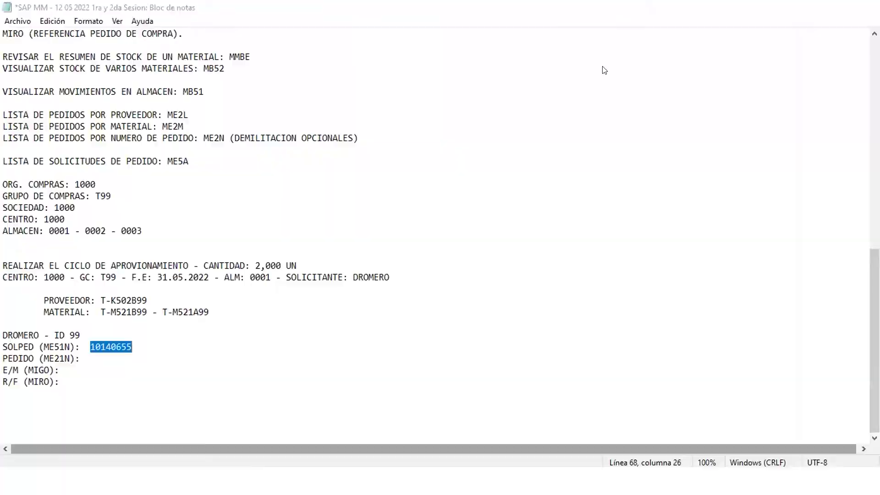
text(10140655)
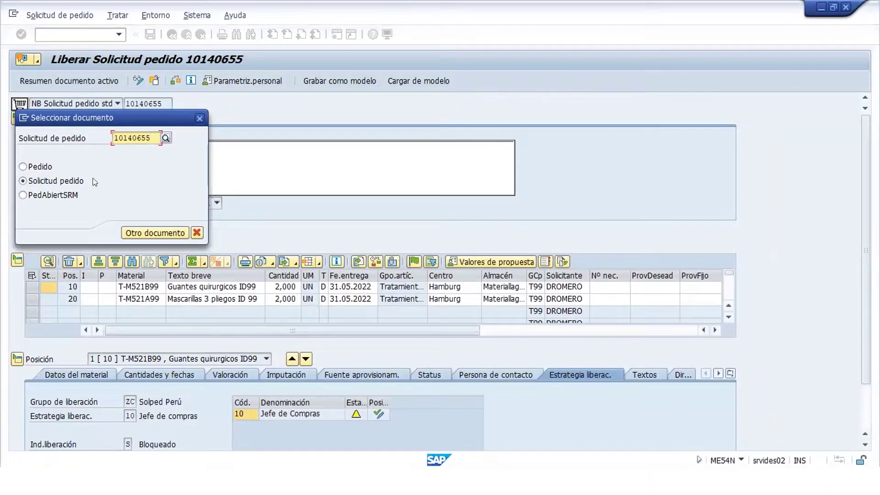
click(148, 233)
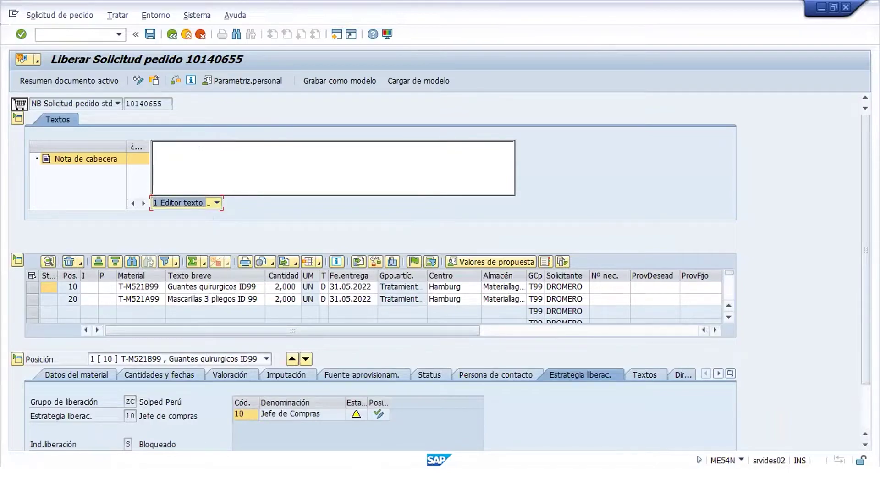
Step: Switch the purchase requisition to display mode and back to release mode
click(137, 82)
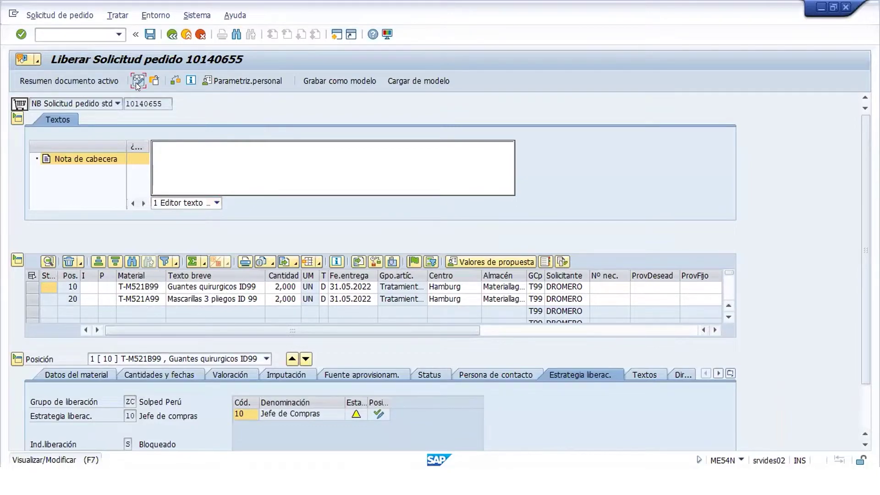
click(137, 81)
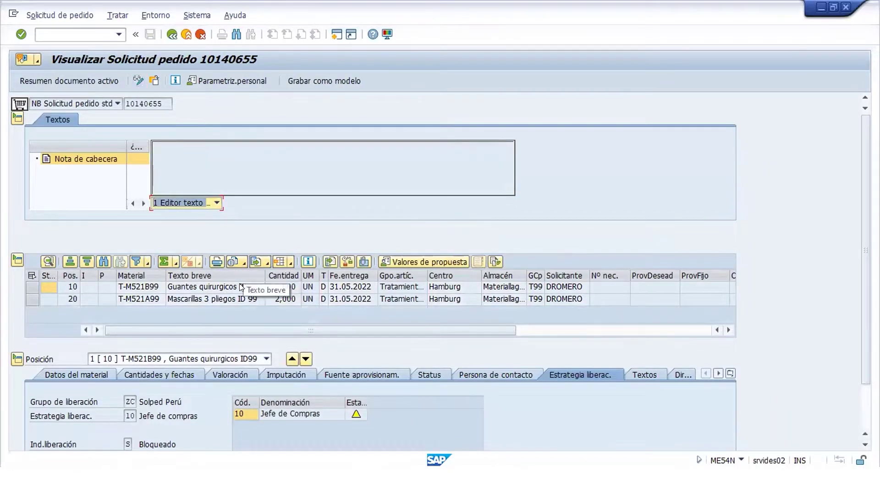
click(232, 292)
click(315, 302)
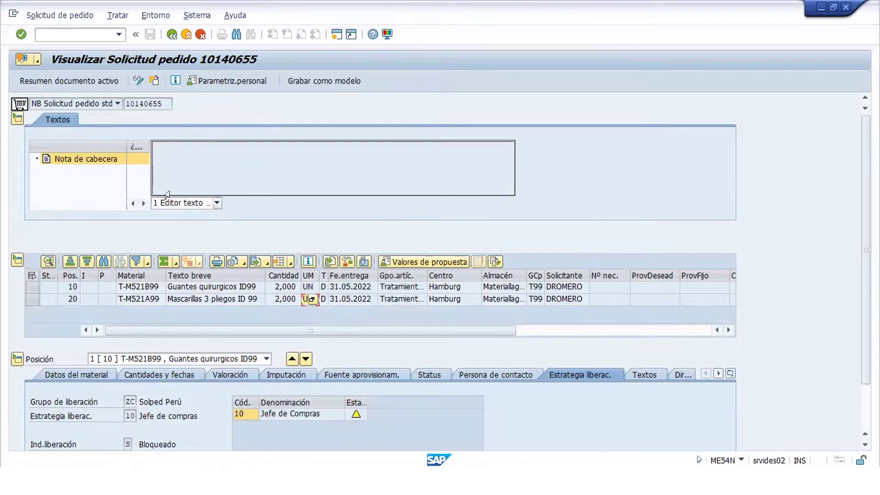
click(138, 81)
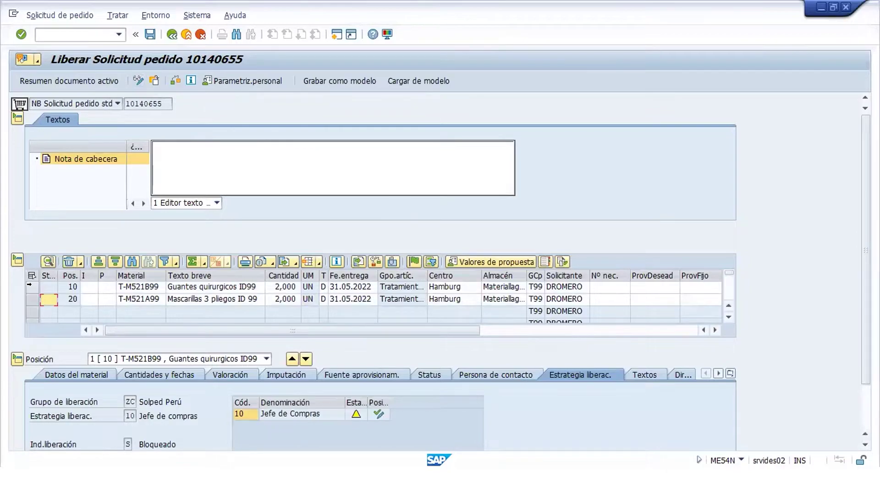
Step: Release items 10 and 20 of the purchase requisition together and save the document
click(27, 287)
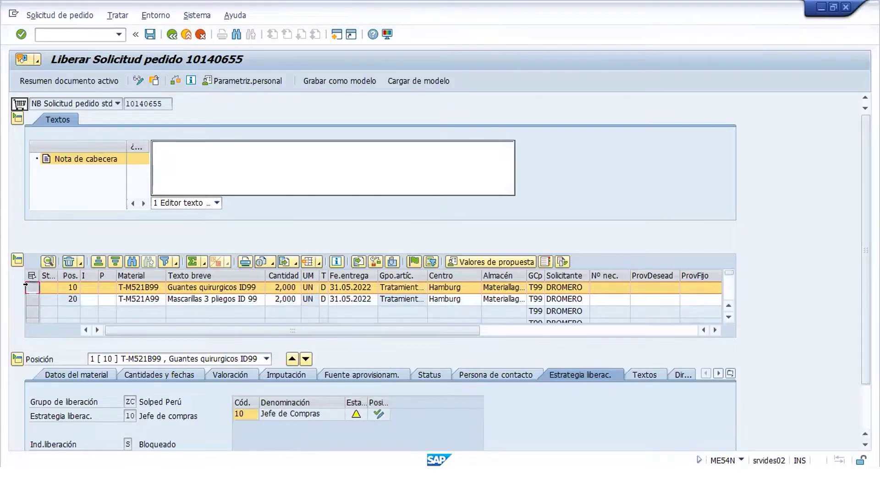
drag(25, 287, 26, 289)
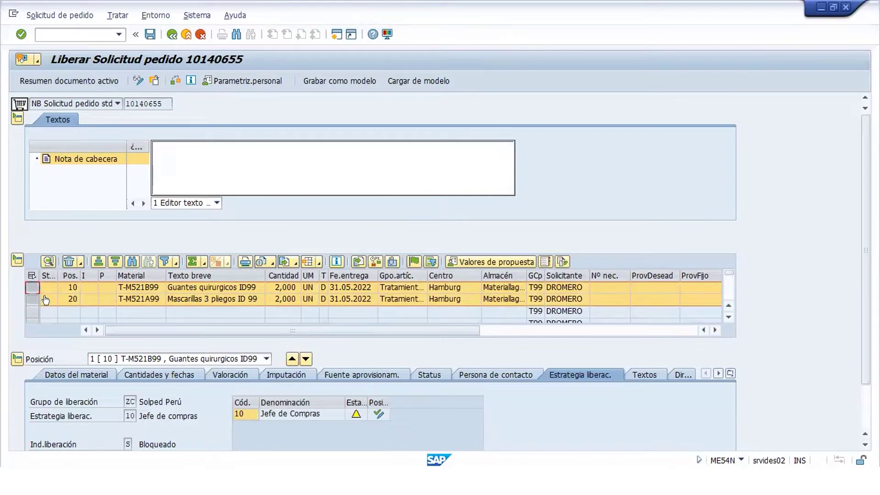
click(414, 262)
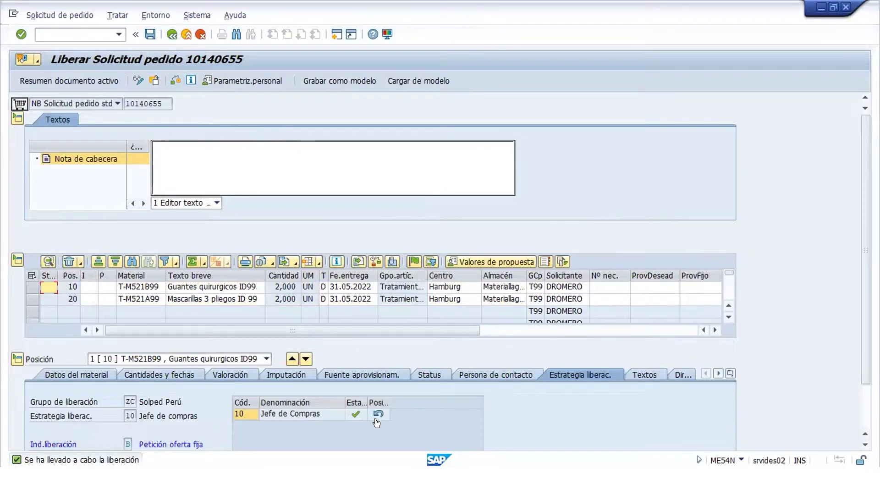
click(150, 35)
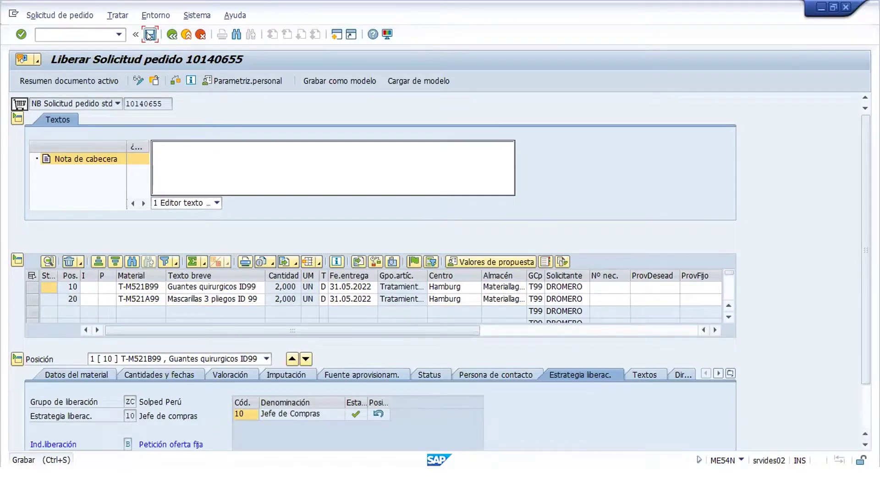
click(149, 35)
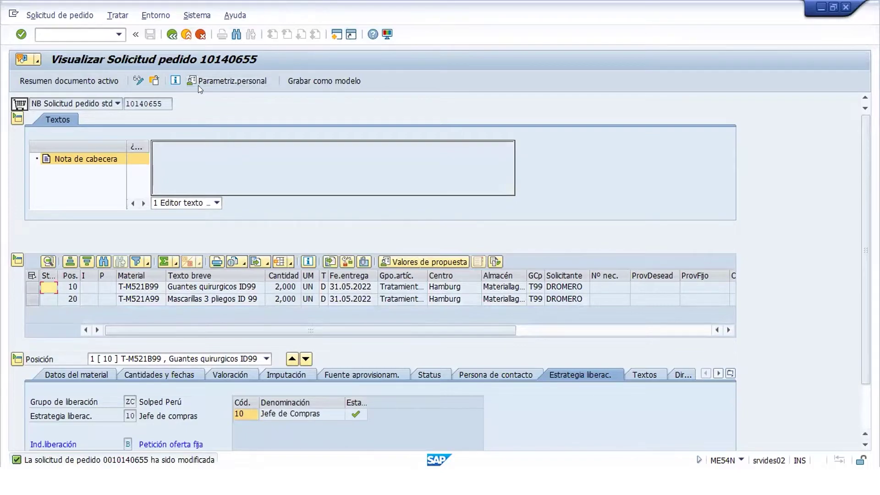
Step: Check the release strategy of item 20, Mascarillas 3 pliegos ID 99, and return to SAP Easy Access
click(266, 359)
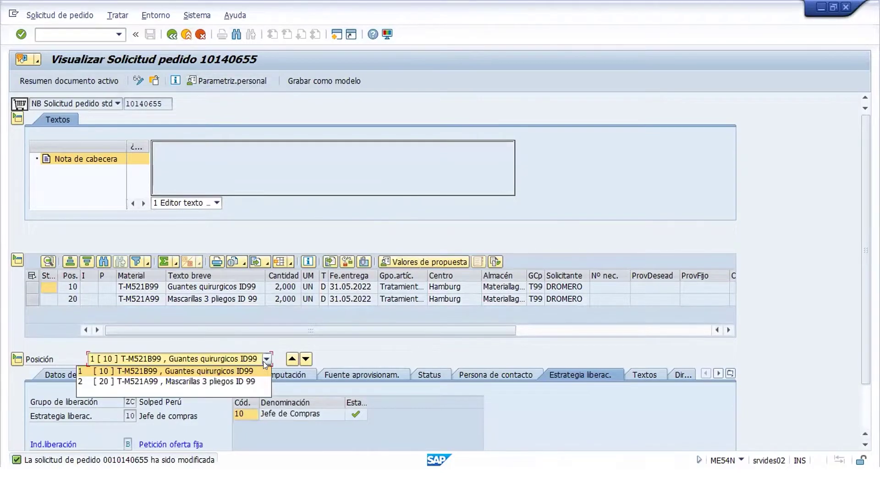
click(274, 377)
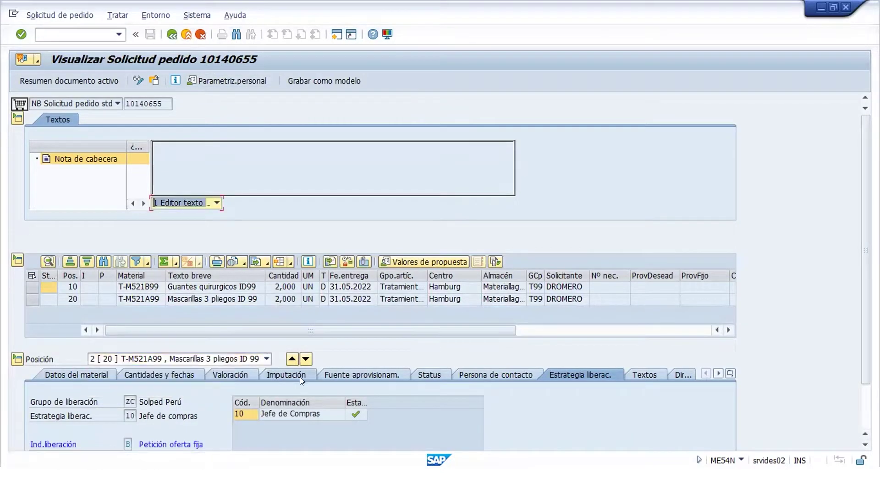
click(176, 35)
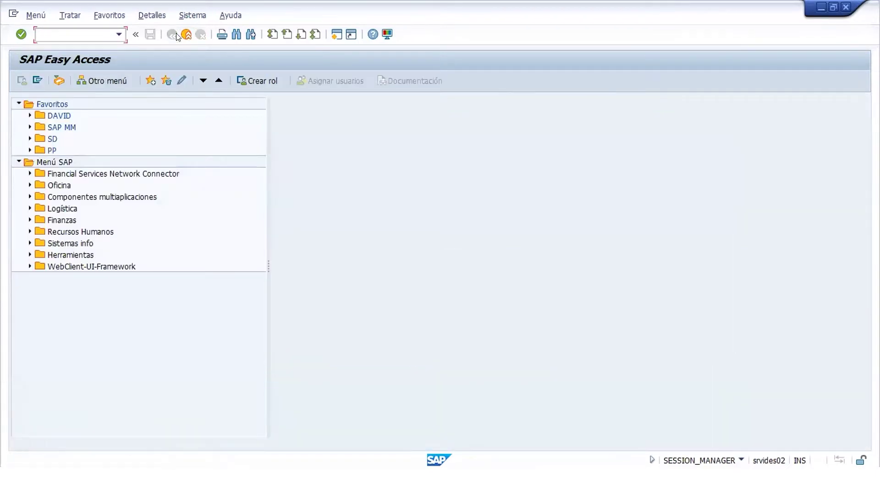
Step: Open the purchase requisition list report ME5A and set its list scope (Alcance de la lista) to ALV
text(ME5A)
key(Return)
text(ALV)
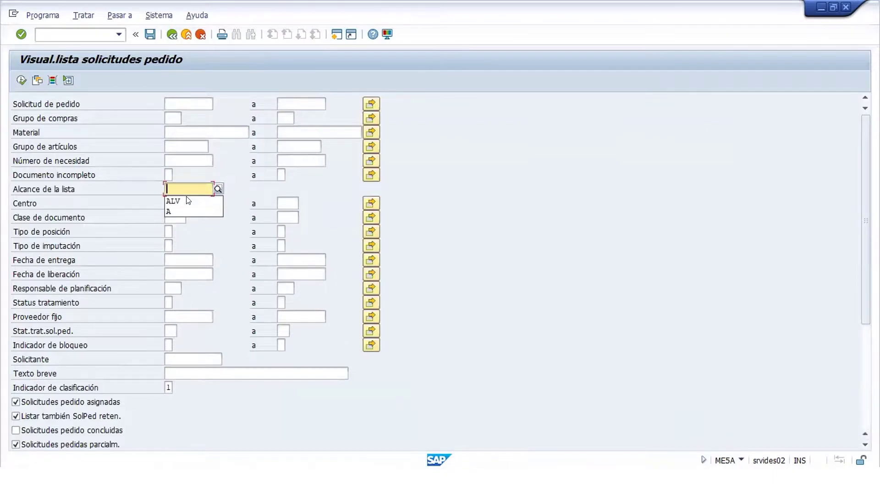
key(Return)
Step: Add Fecha de solicitud as an optional selection criterion, set it to 11.05.2022, and run the report
click(52, 81)
click(18, 123)
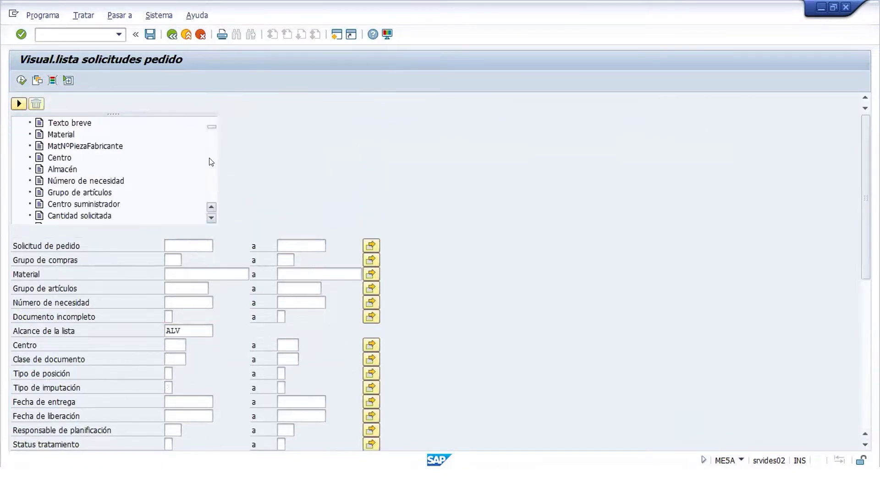
scroll(210, 161, down, 3)
double_click(94, 158)
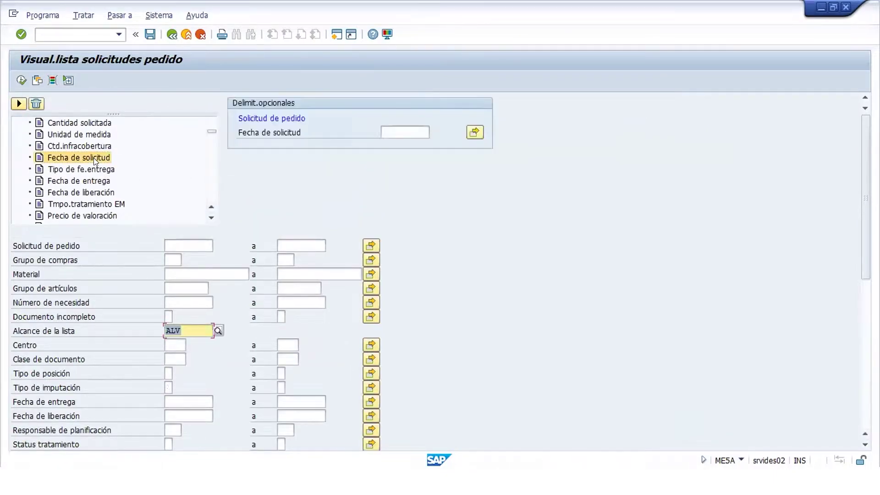
click(390, 132)
text(11.)
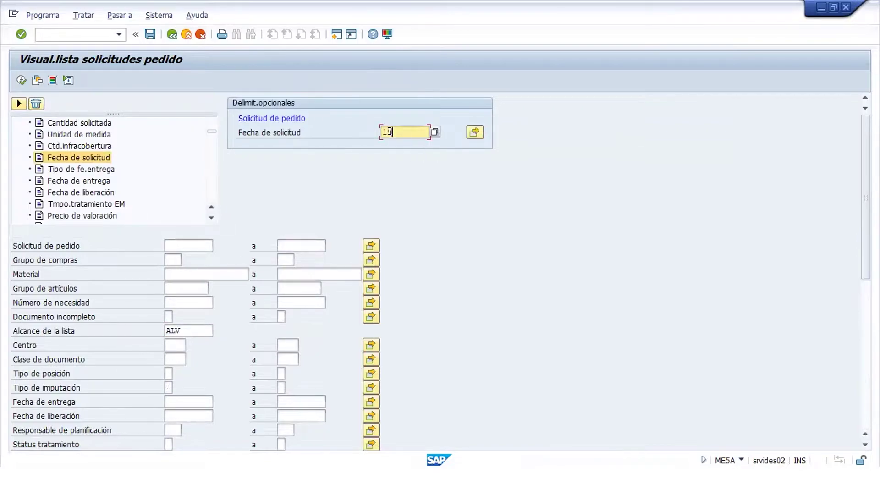
text(05.2022)
click(21, 80)
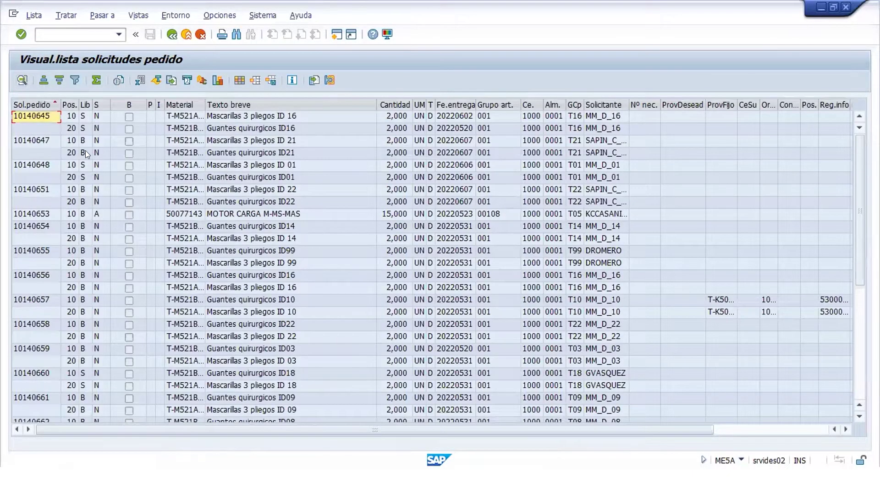
Step: Widen the Material and Solicitante columns of the requisition list and look through all its rows
drag(205, 103, 224, 107)
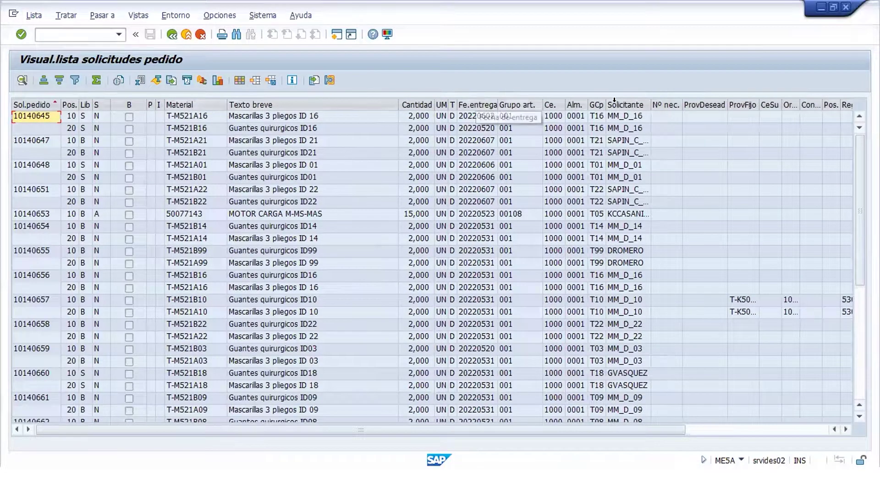
drag(604, 107, 677, 104)
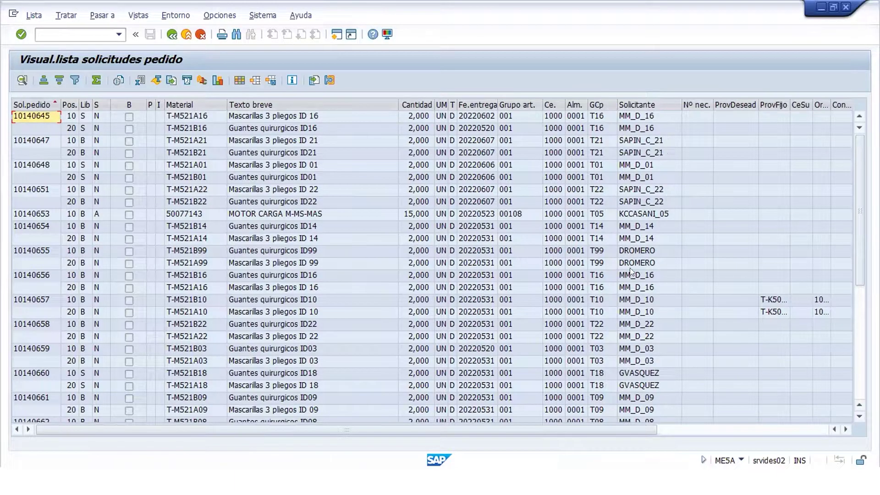
drag(858, 212, 861, 353)
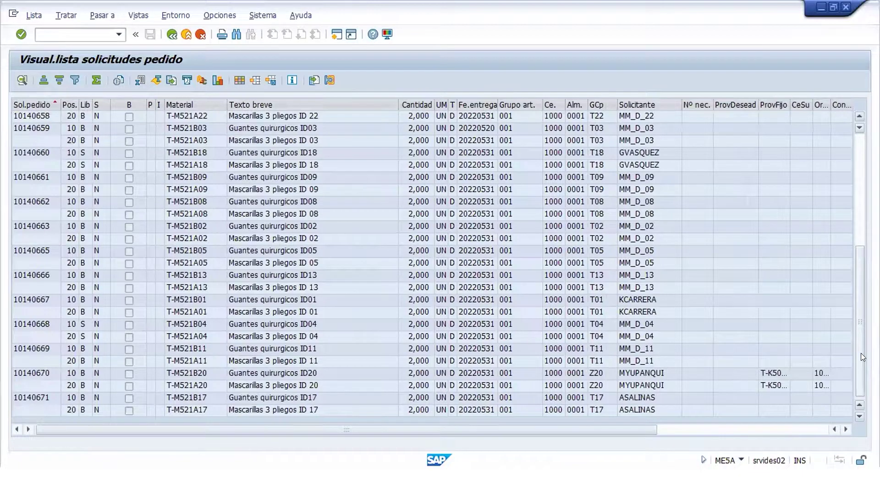
drag(861, 353, 847, 227)
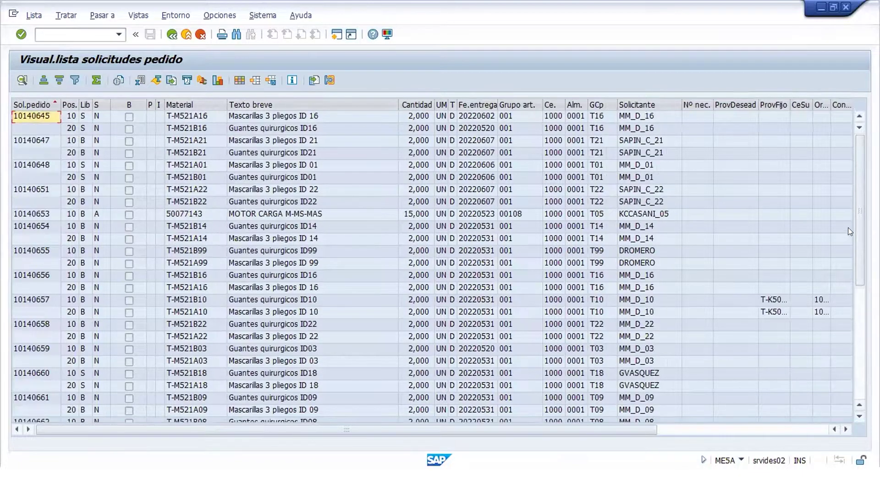
Step: Examine the Lib release indicator of the listed requisitions, including both items for the ID99 materials
click(634, 140)
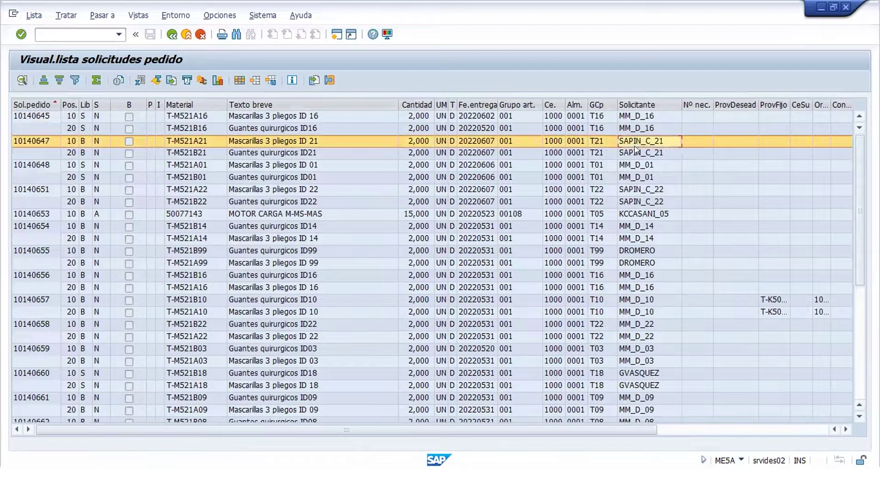
click(520, 190)
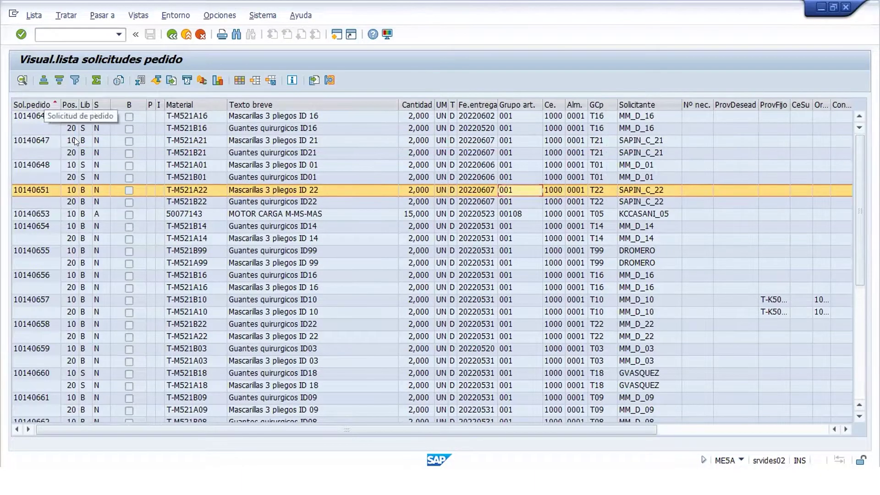
click(86, 105)
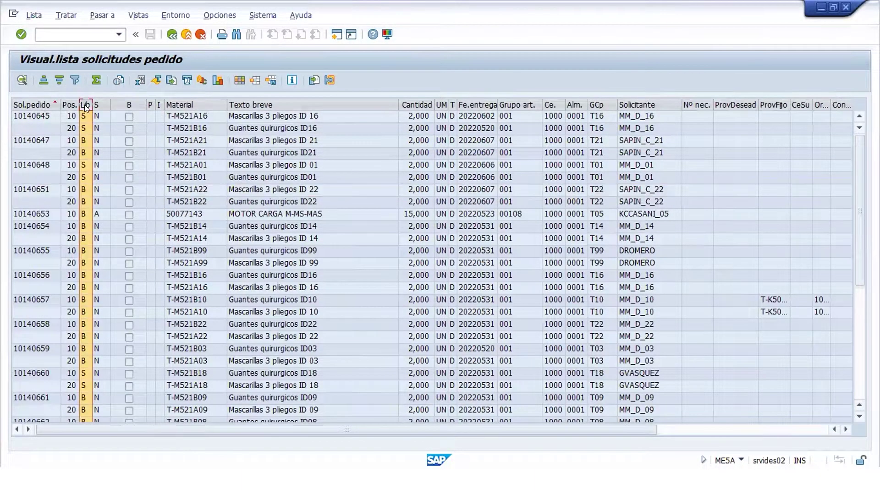
click(182, 140)
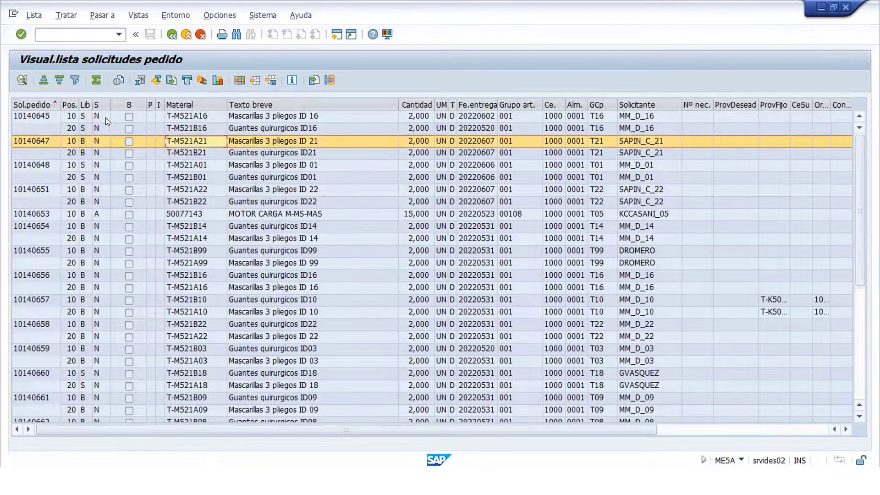
click(82, 116)
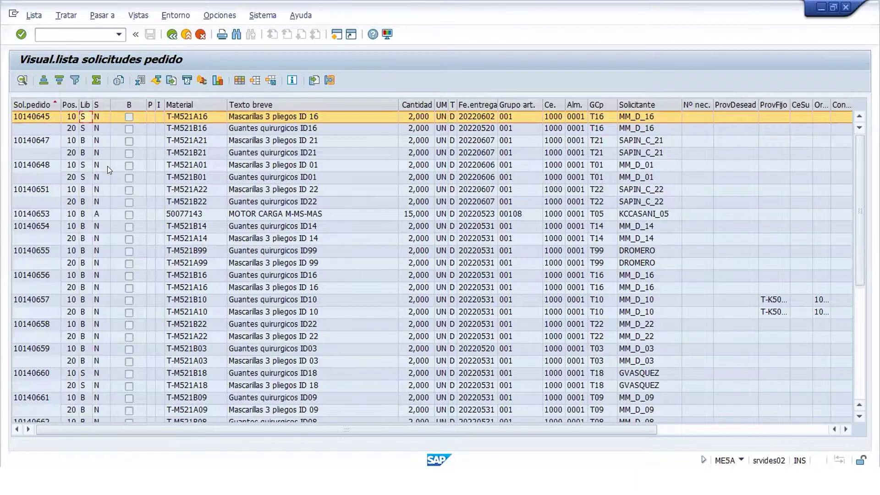
click(79, 141)
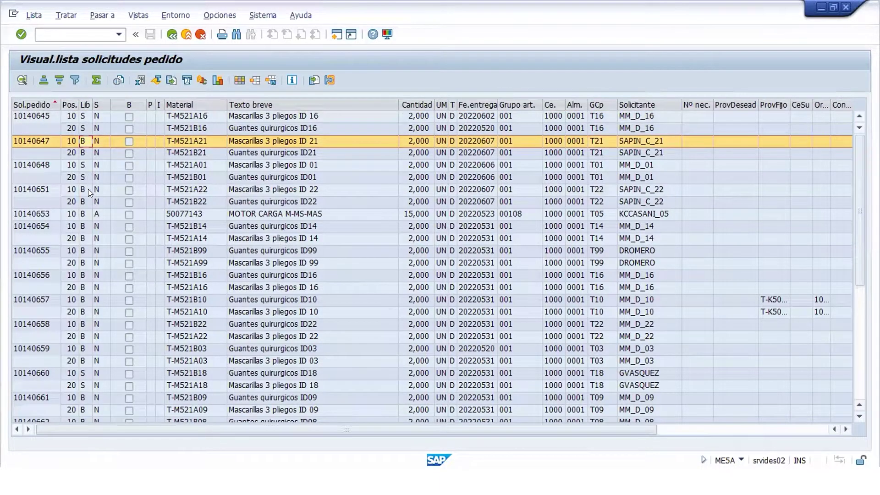
click(540, 254)
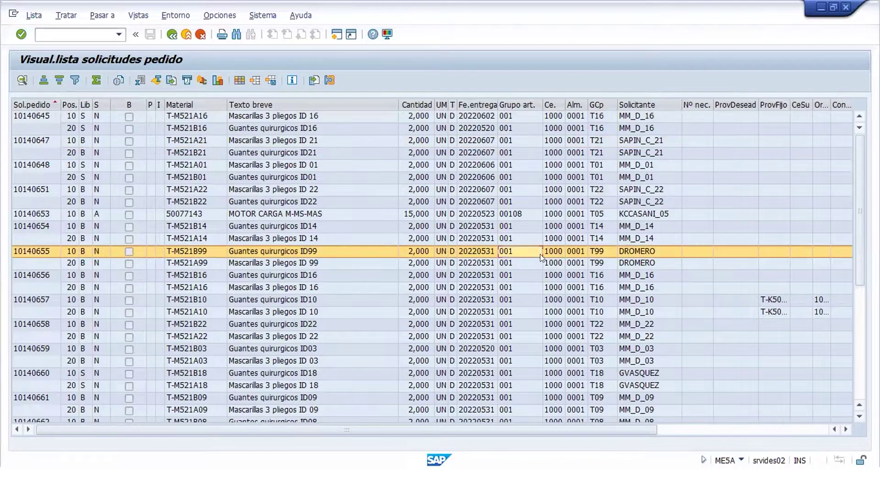
click(78, 263)
click(81, 251)
click(83, 262)
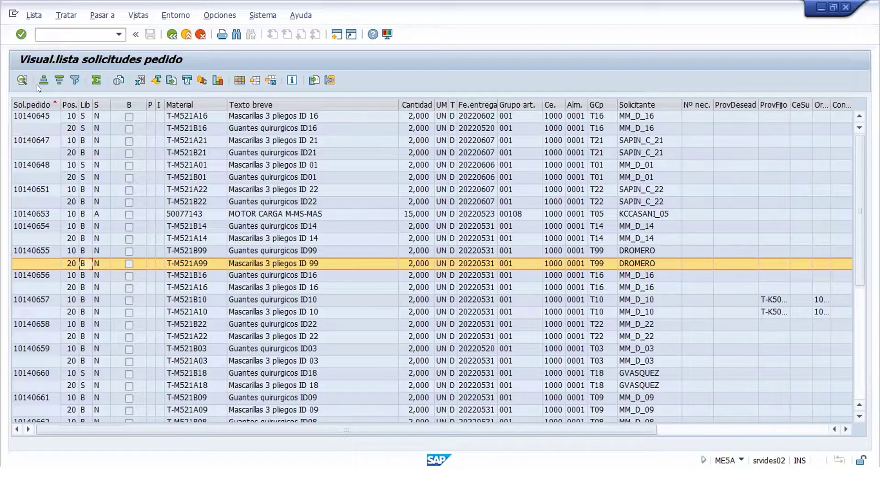
Step: Filter the requisition list by release indicator (Lib) S and look over the filtered requisitions, starting with the first one
click(86, 104)
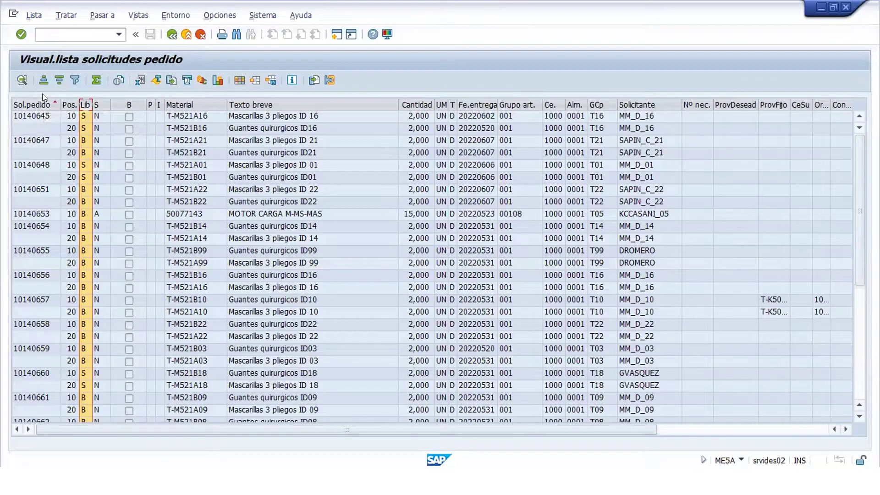
click(74, 79)
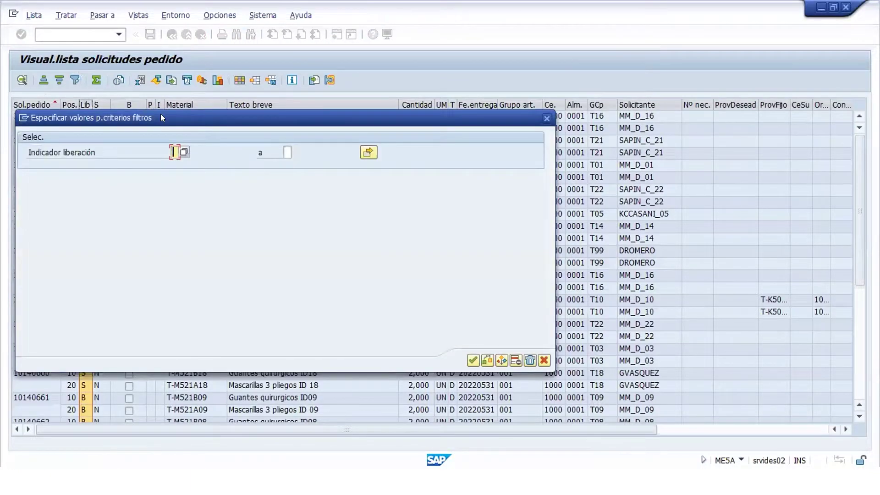
click(184, 153)
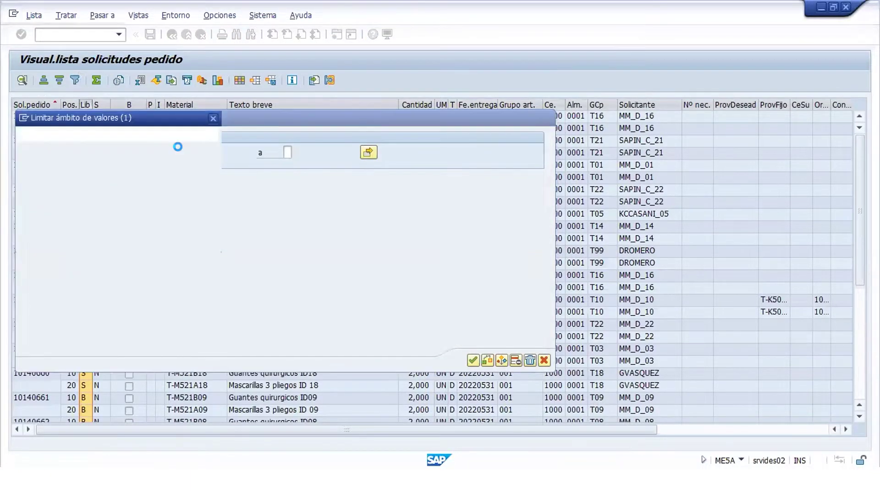
double_click(57, 191)
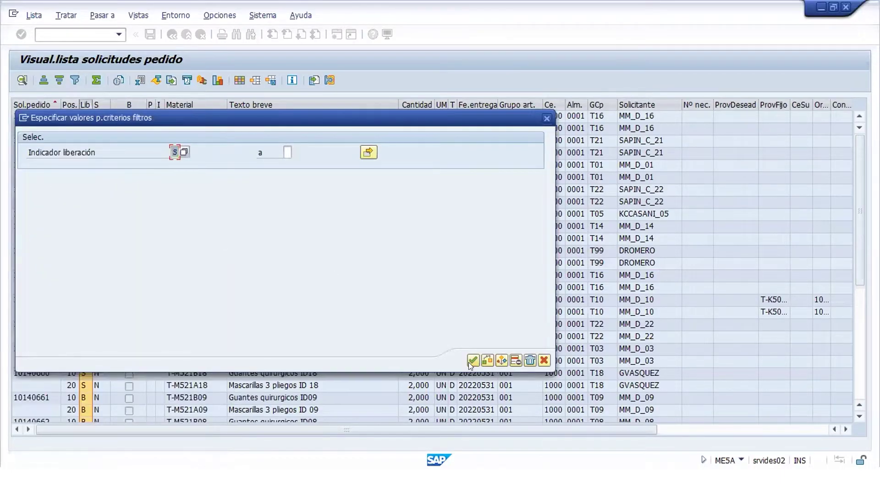
click(468, 362)
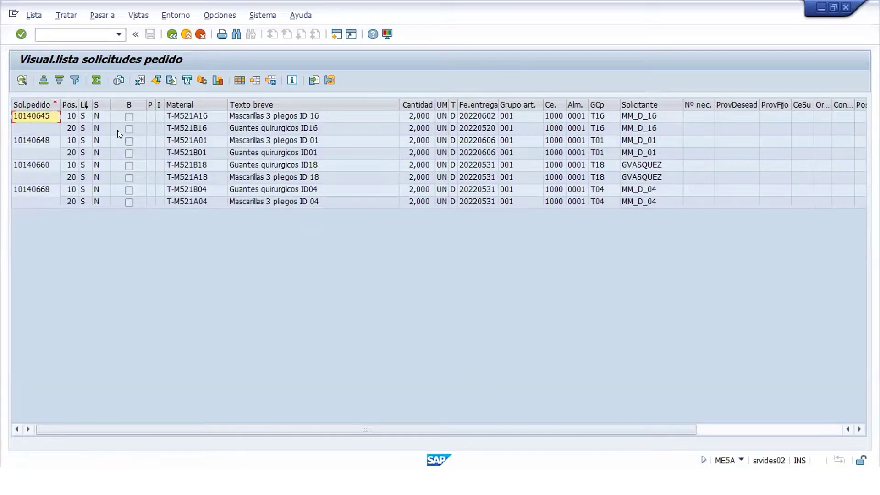
click(26, 116)
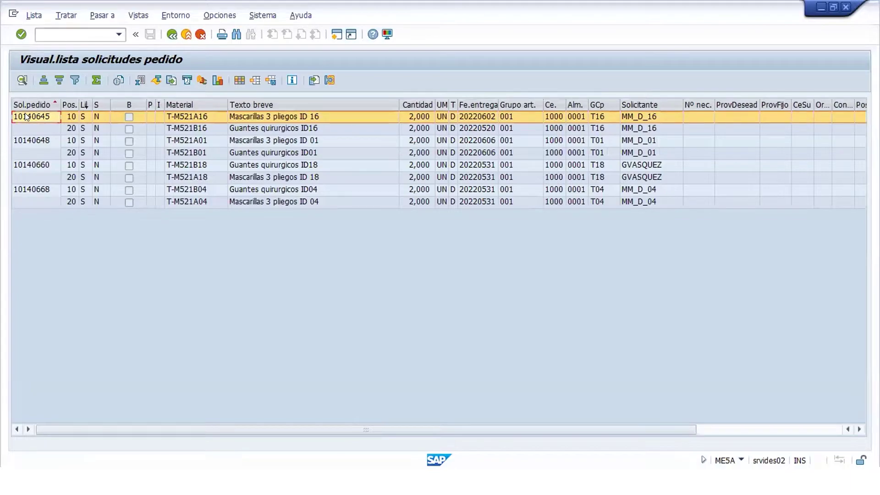
click(55, 139)
click(33, 117)
click(33, 116)
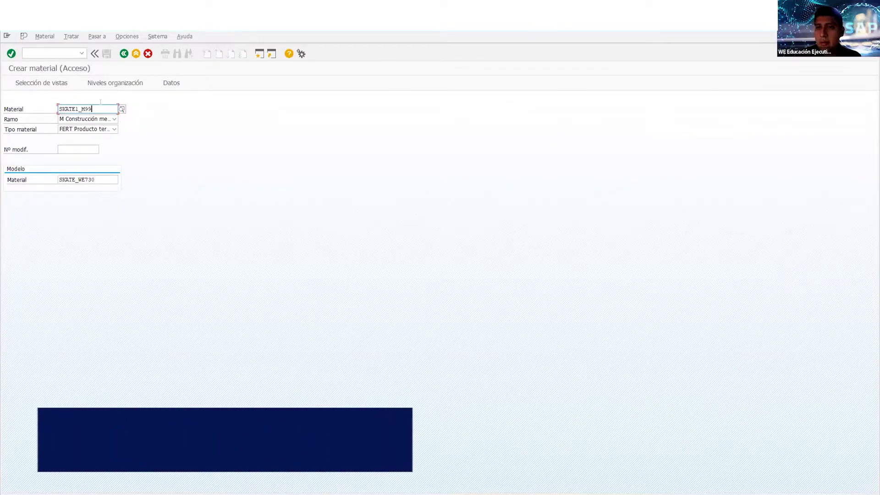
Step: Open the view selection for new material SKATE1_M99, consult the Excel view table, and mark the basic data and Datos org.ventas 1 and 2 views
key(Return)
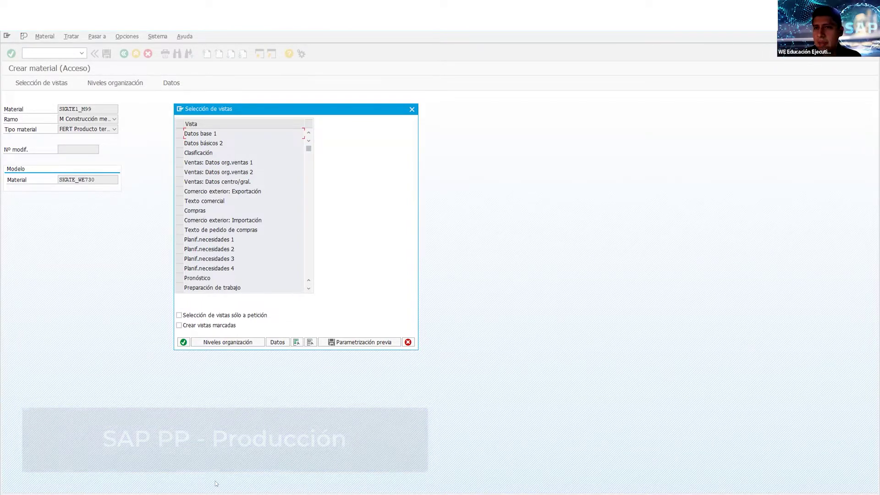
key(alt+Tab)
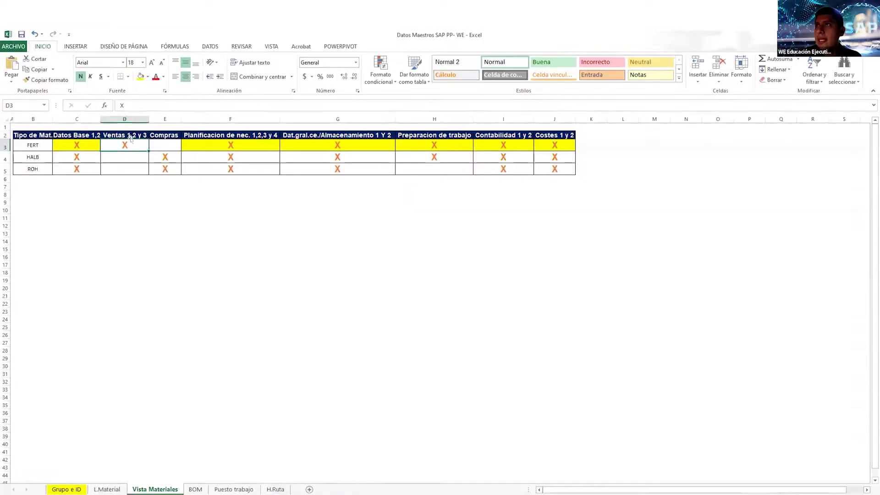
key(alt+Tab)
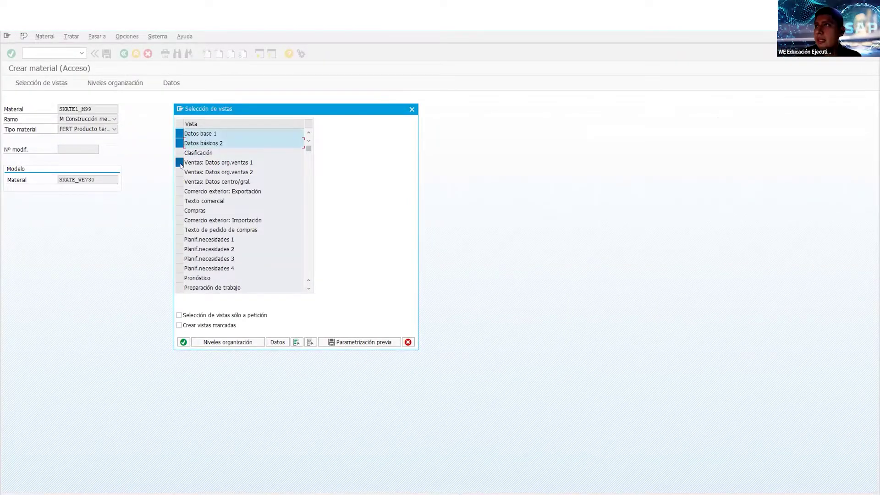
click(179, 163)
click(179, 172)
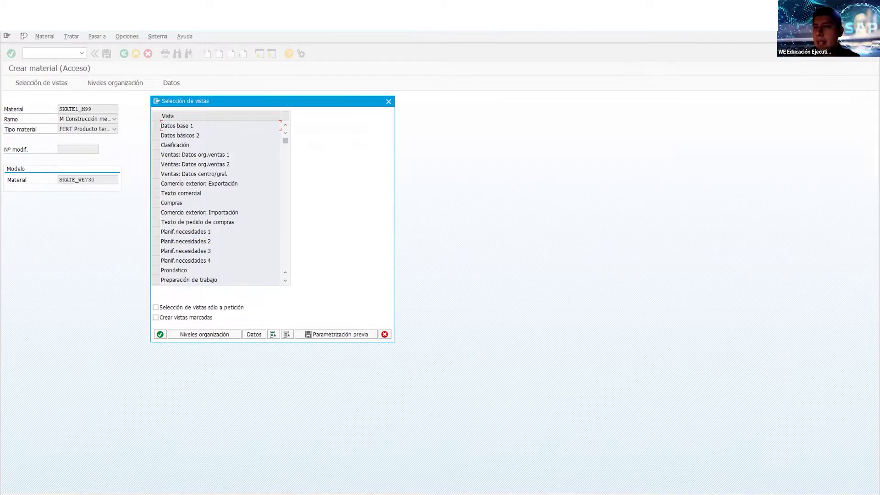
Step: Check the FERT row in the Excel Vista Materiales sheet and select the SAP views Datos base 1, Datos básicos 2 and all three Ventas views
key(alt+Tab)
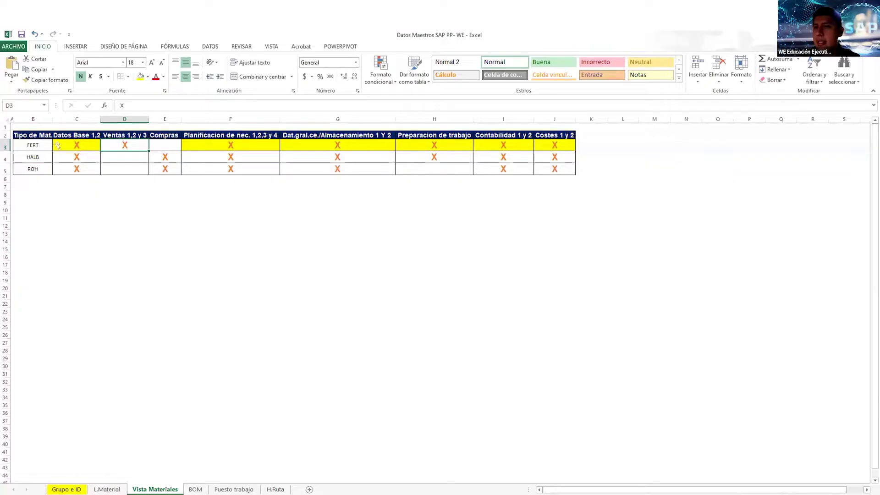
click(97, 489)
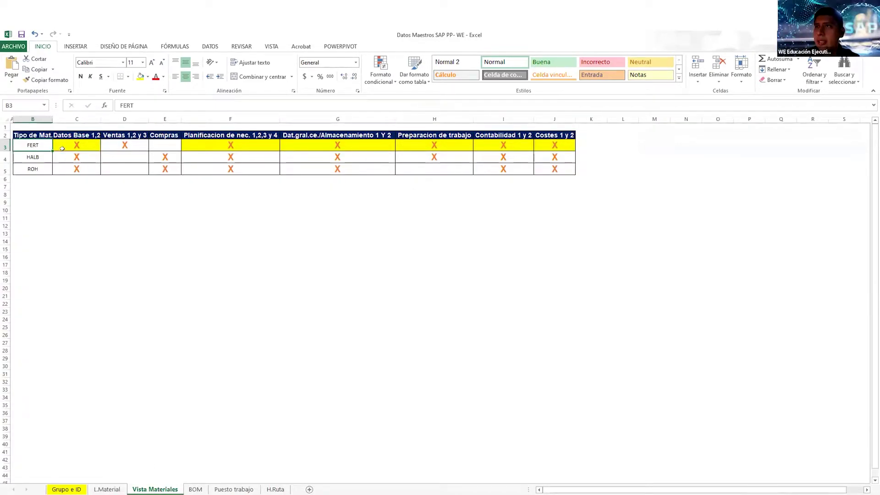
drag(69, 145, 554, 145)
drag(39, 143, 40, 145)
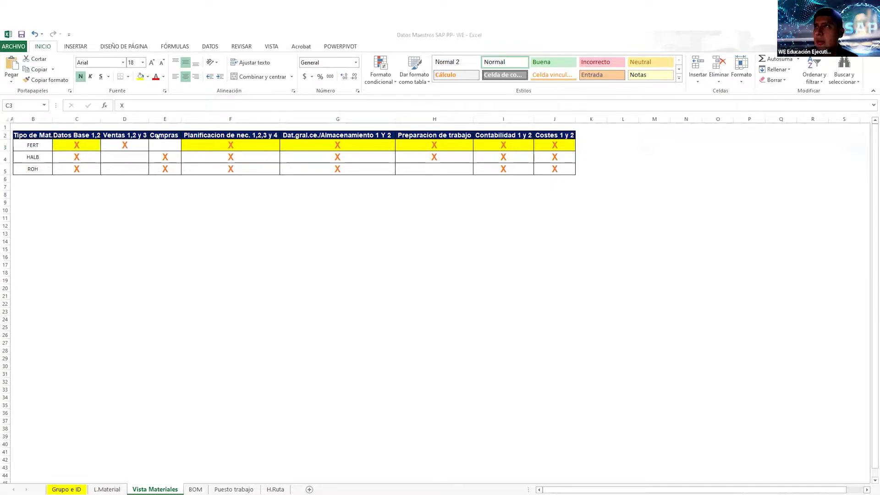
click(134, 149)
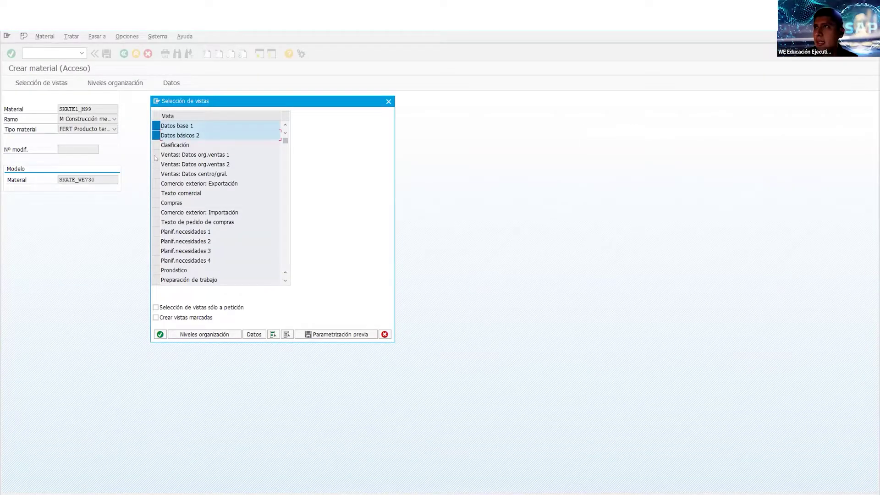
click(157, 155)
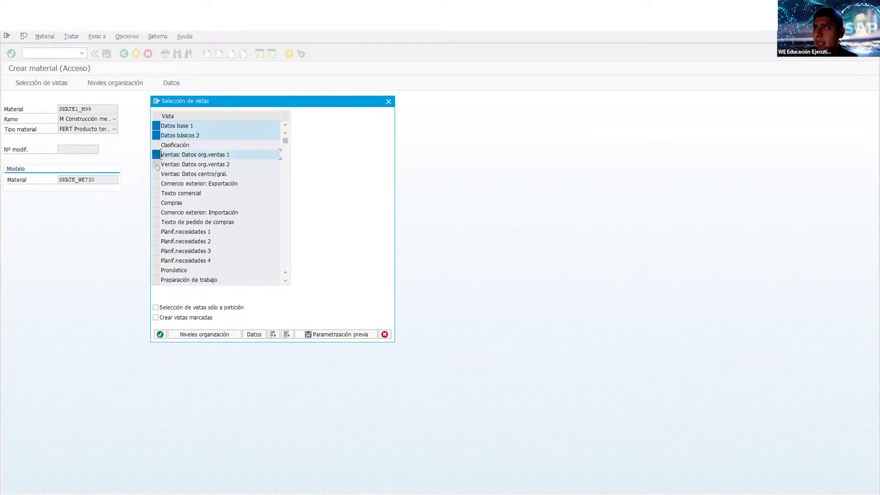
click(156, 165)
click(157, 174)
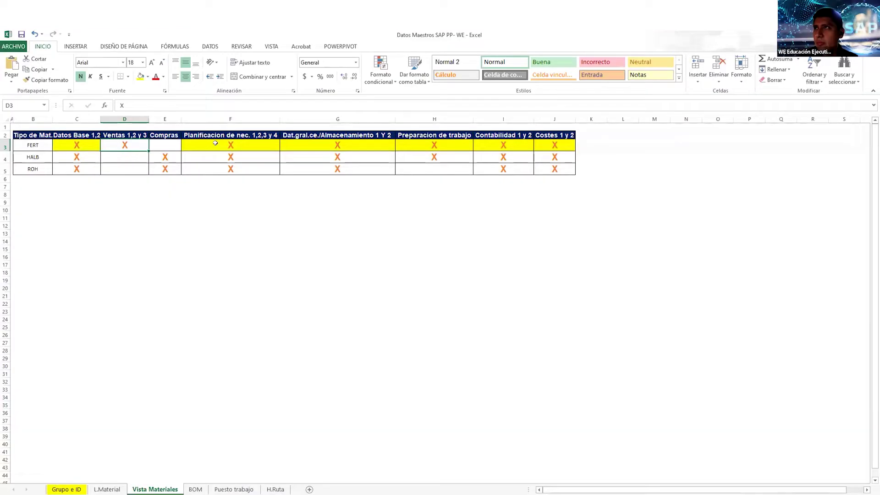
Step: Add the views Planif.necesidades 1 to 4 and Preparación de trabajo to the selection, following the Excel table
click(222, 143)
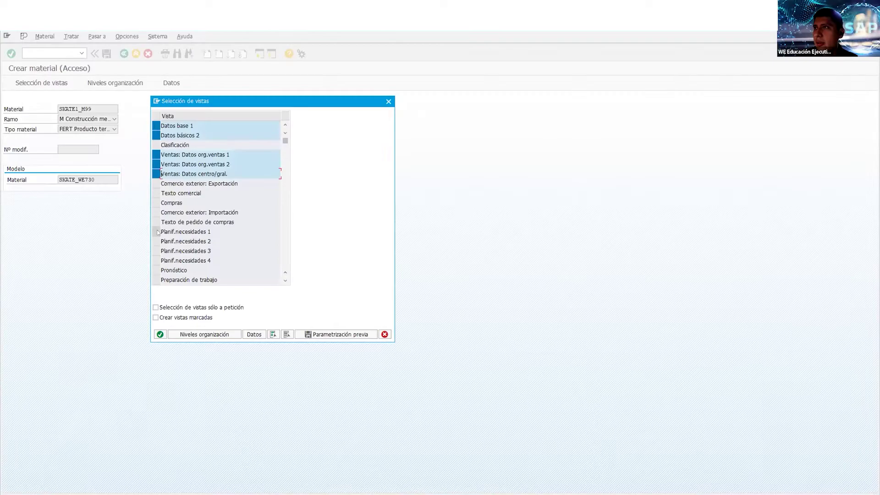
click(157, 232)
click(156, 241)
click(157, 250)
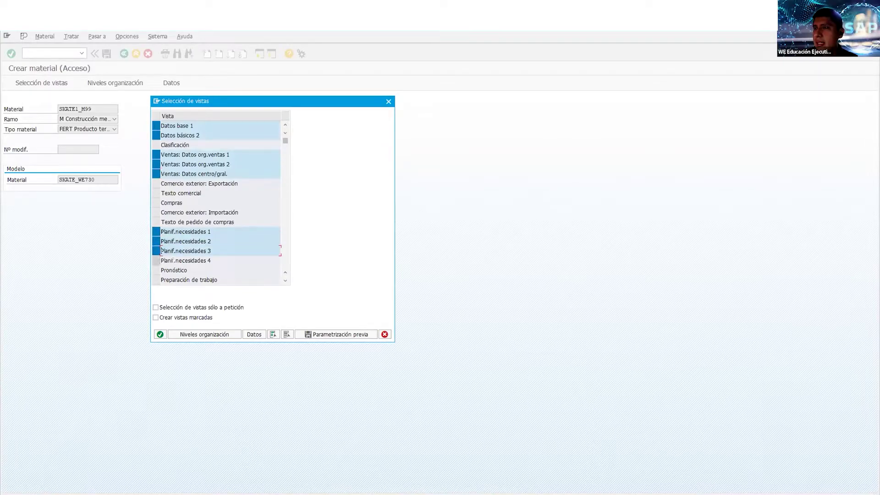
click(158, 260)
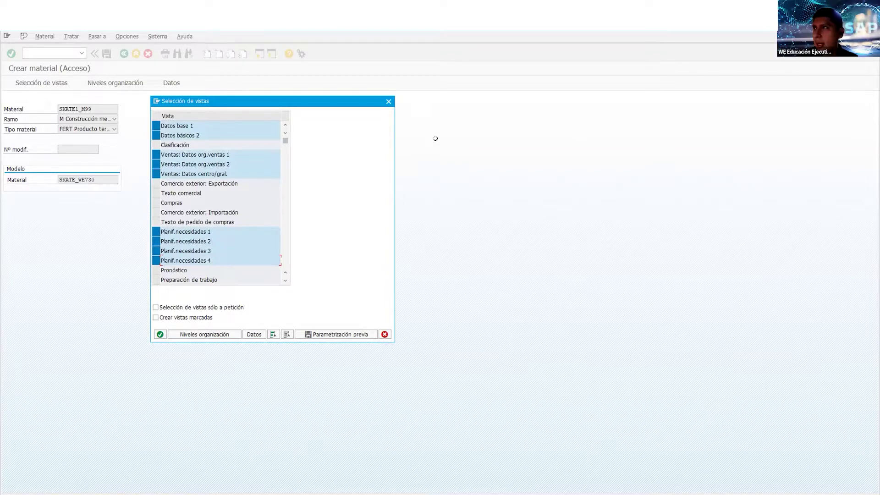
click(283, 280)
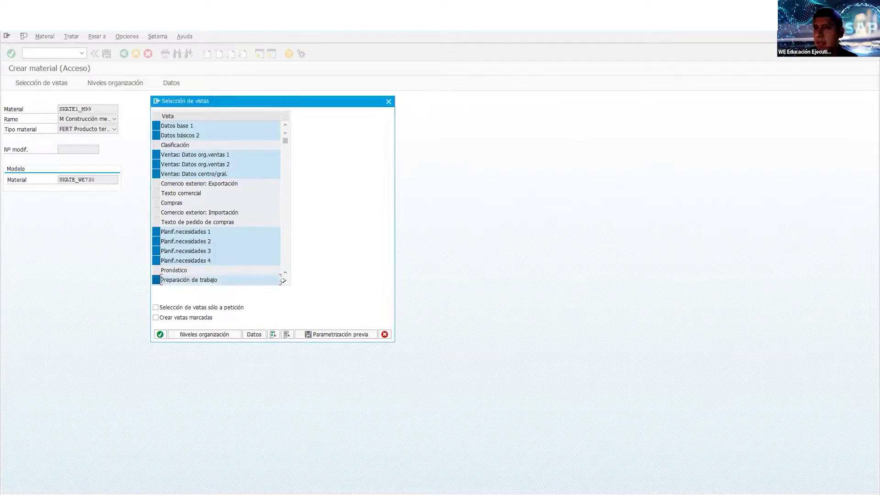
Step: Check the Contabilidad and Costes columns in Excel and select the SAP views Contabilidad 1, Contabilidad 2 and Cálculo coste 1
key(alt+Tab)
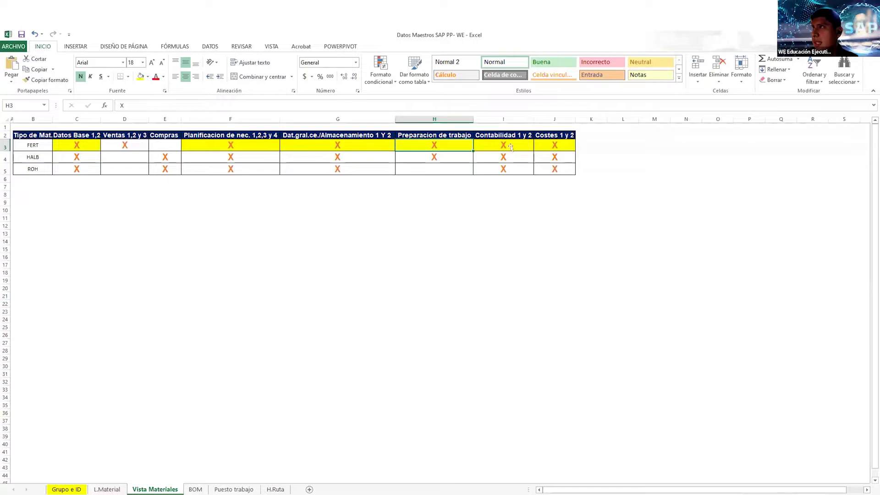
click(498, 145)
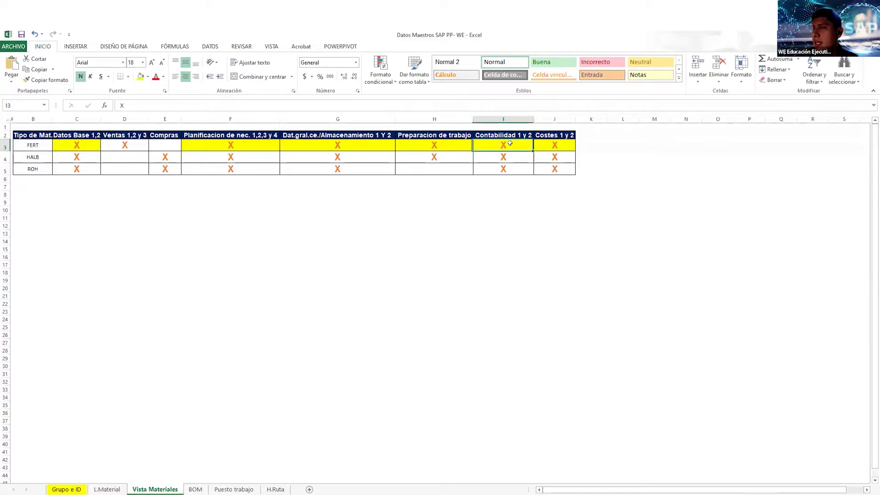
click(545, 145)
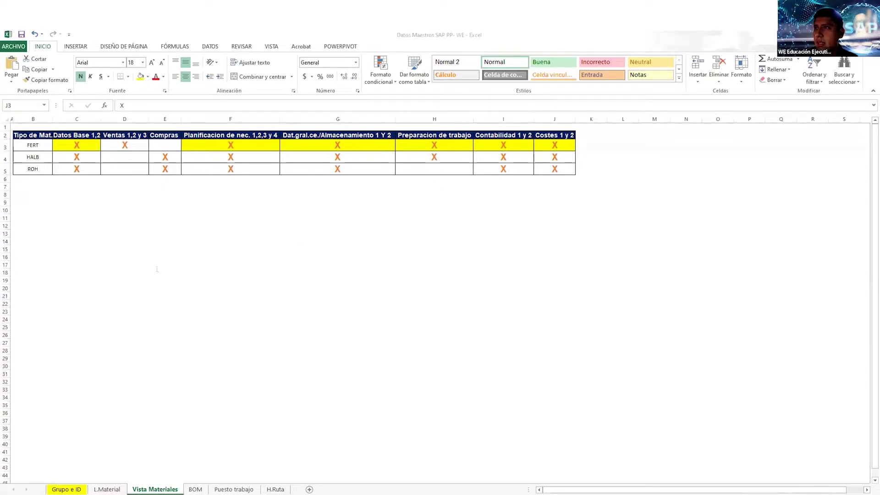
key(alt+Tab)
scroll(158, 246, down, 3)
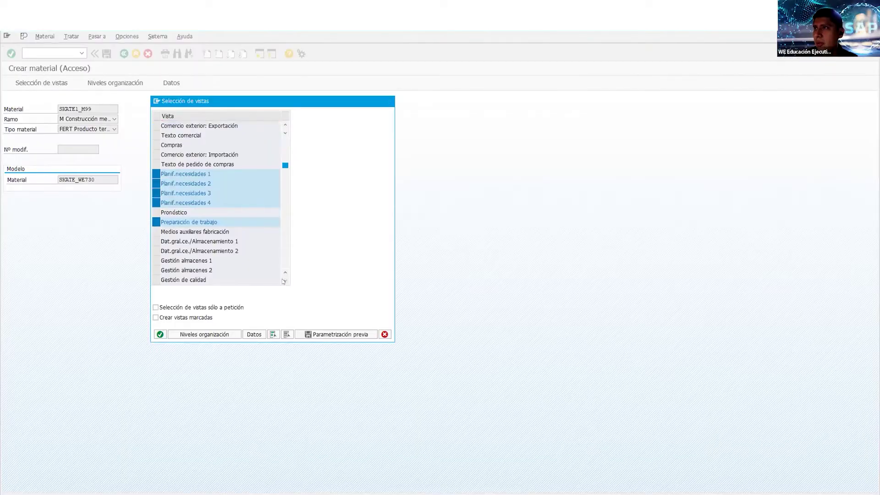
click(156, 241)
click(156, 250)
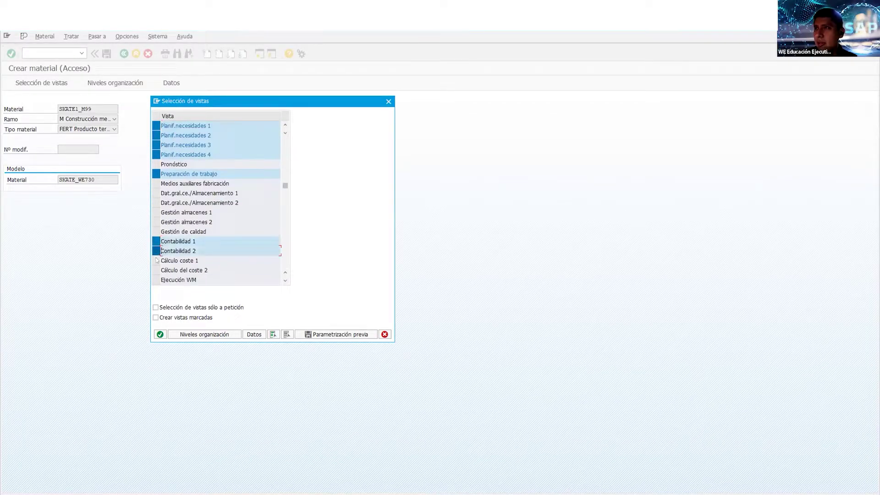
click(156, 261)
scroll(157, 271, up, 4)
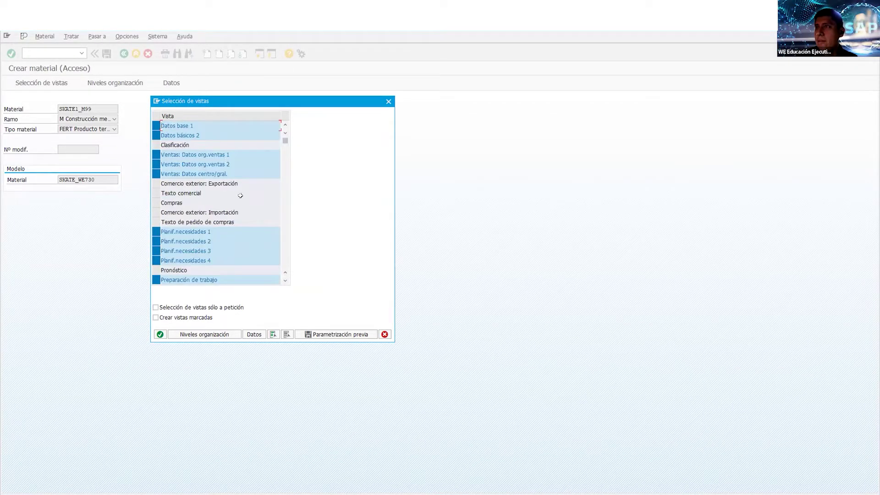
Step: Compare the selected views with the FERT row in the Excel table and confirm the view selection in SAP
key(alt+Tab)
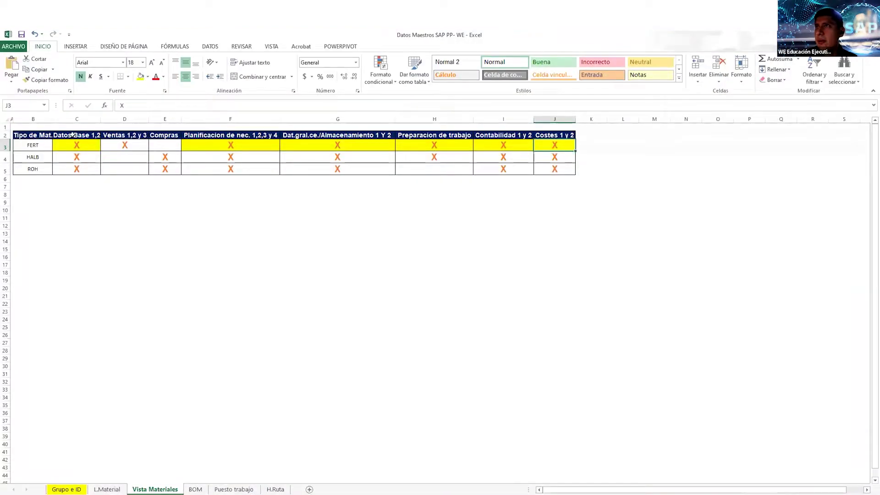
drag(72, 134, 546, 144)
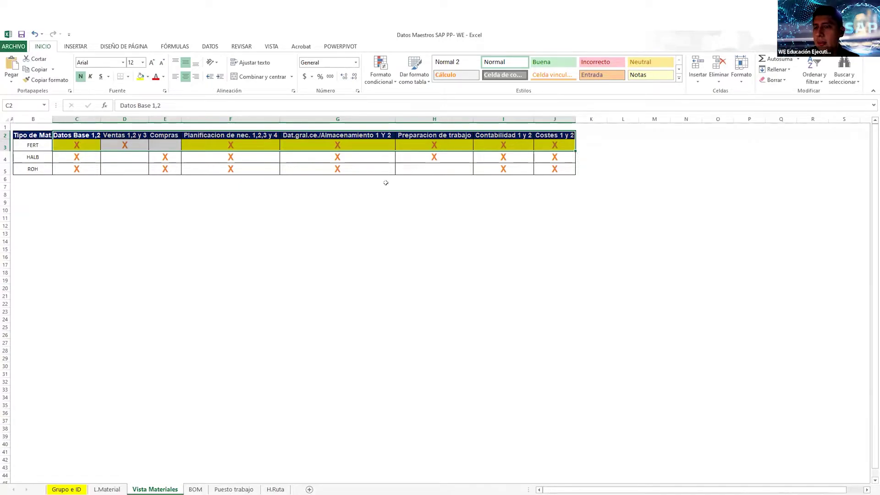
key(alt+Tab)
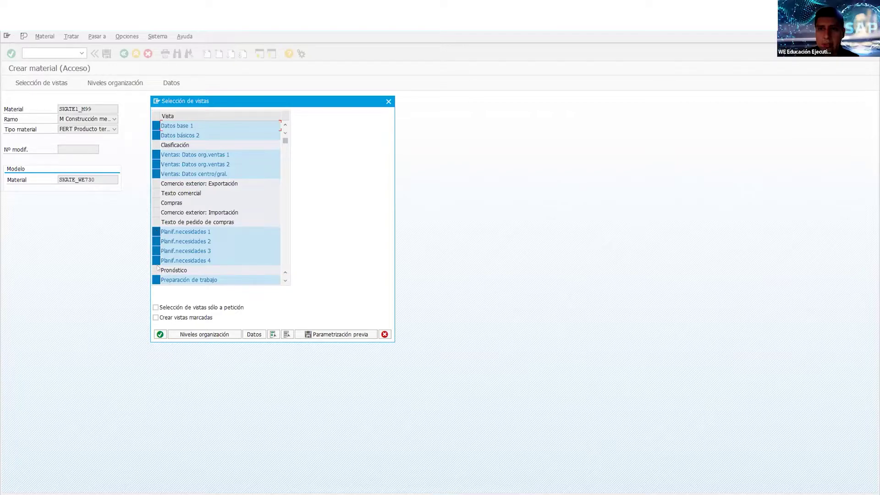
click(285, 281)
scroll(285, 279, down, 3)
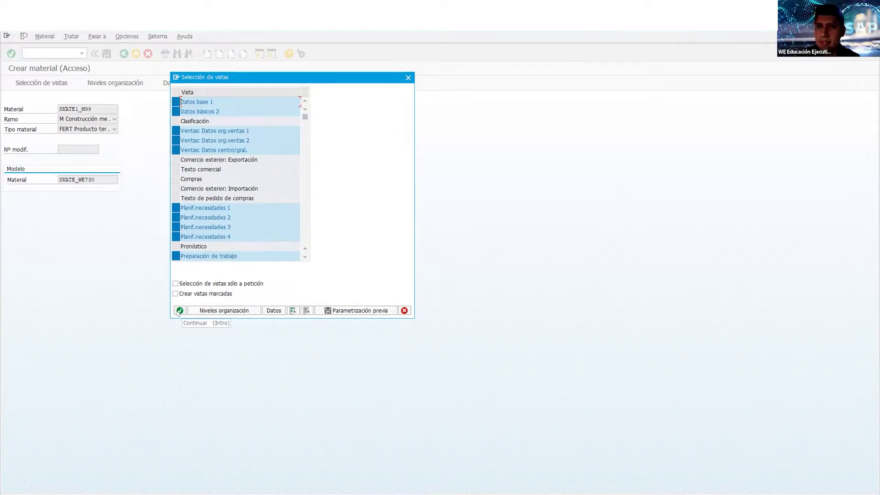
click(179, 311)
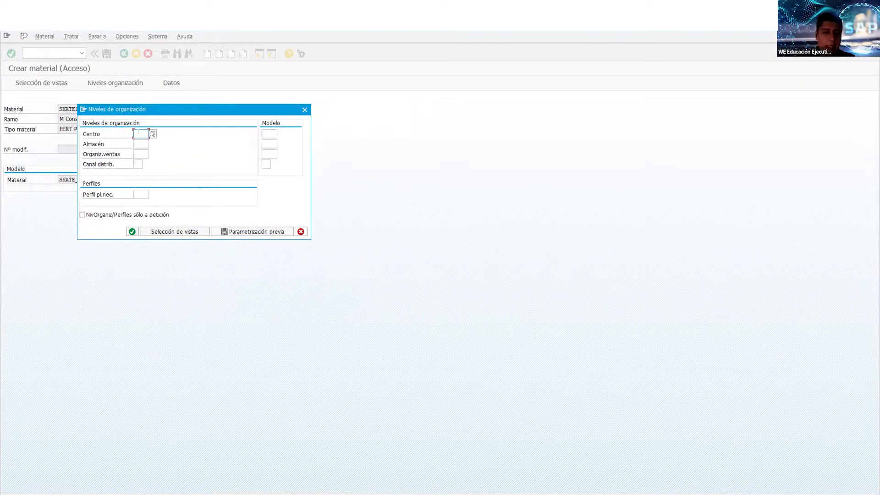
Step: Set the Centro organization level to 1000 for the new material after checking the Excel workbook
key(alt+Tab)
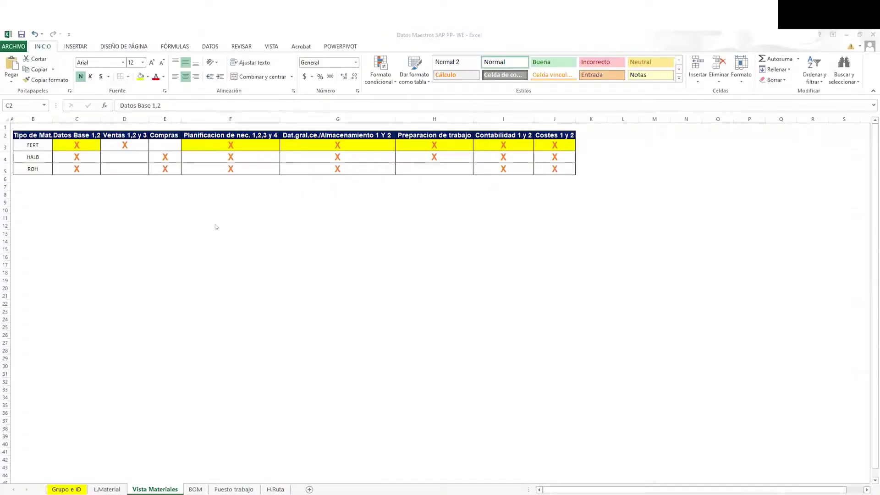
key(alt+Tab)
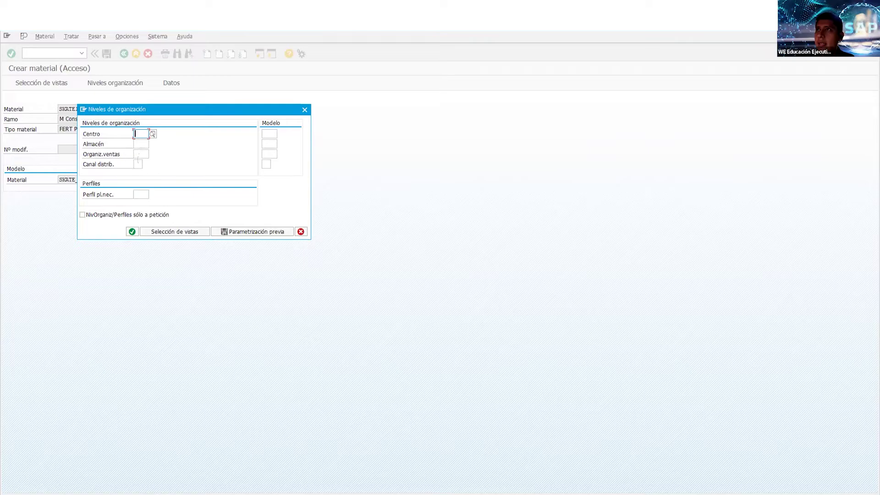
click(138, 163)
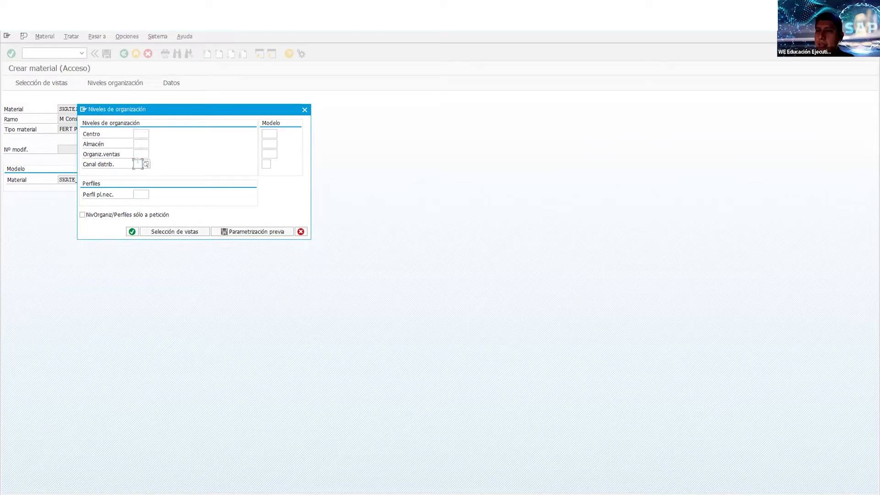
click(145, 135)
text(1000)
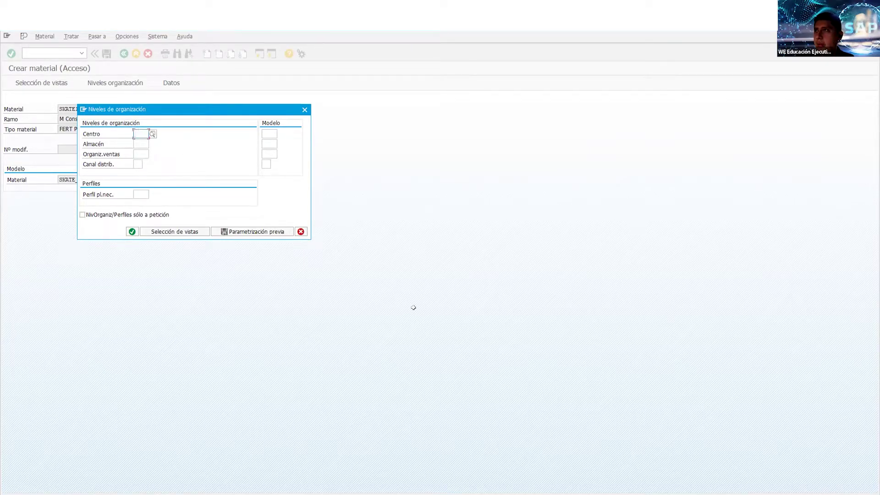
Step: Look up the FERT skate's almacén in the Excel L.Material sheet and set Almacén to 0002 in SAP
key(alt+Tab)
key(alt+Tab)
click(190, 493)
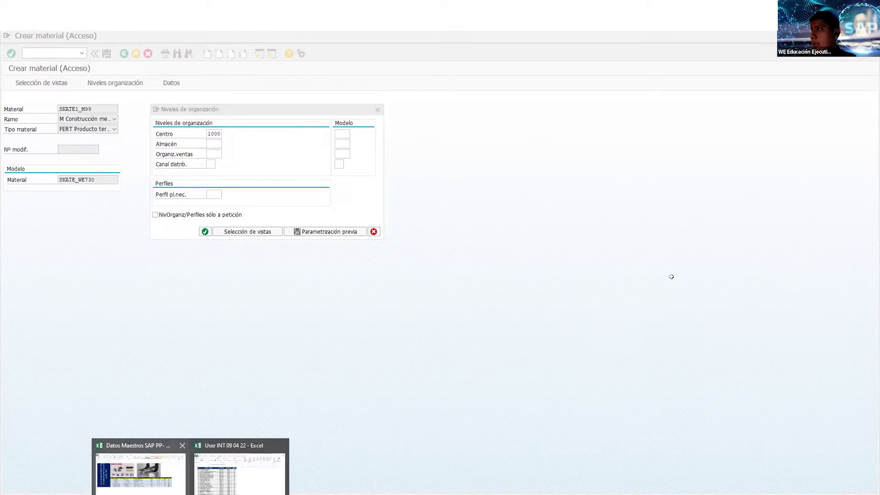
key(alt+Tab)
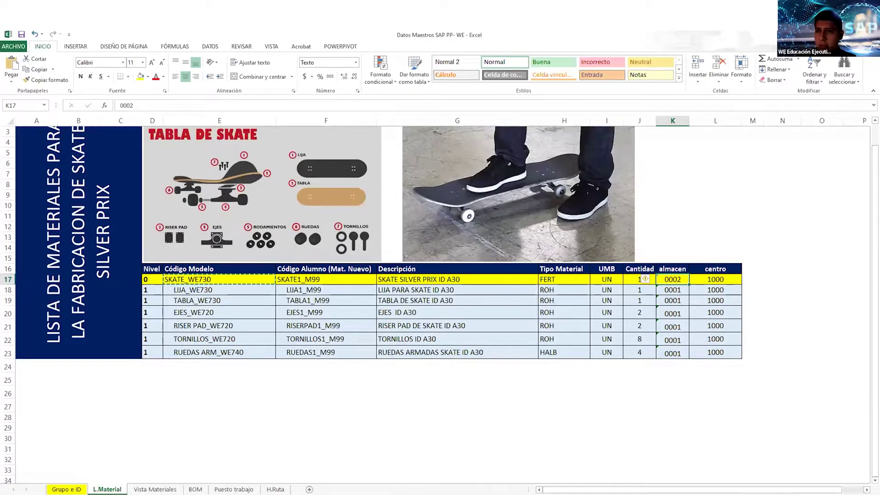
key(alt+Tab)
text(0002)
Step: Set Organiz.ventas to 1000 and Canal distrib. to 12 in the organization levels
click(210, 156)
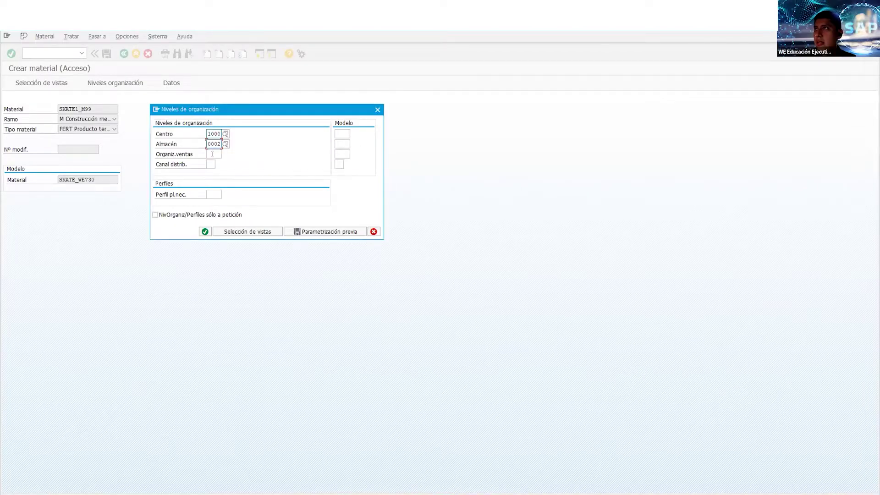
click(212, 154)
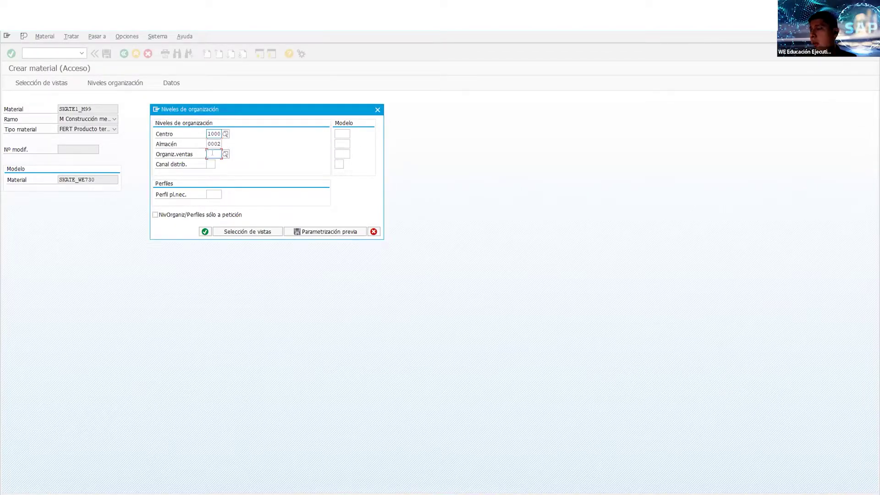
text(12)
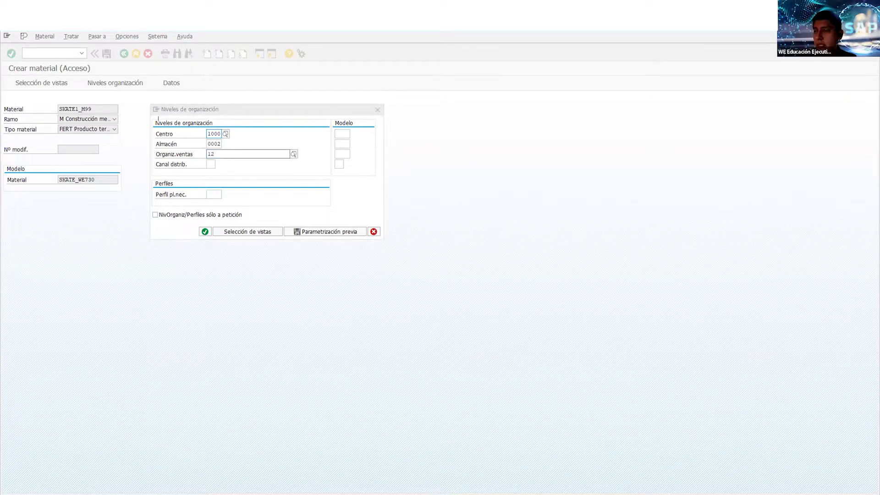
click(194, 157)
text(1)
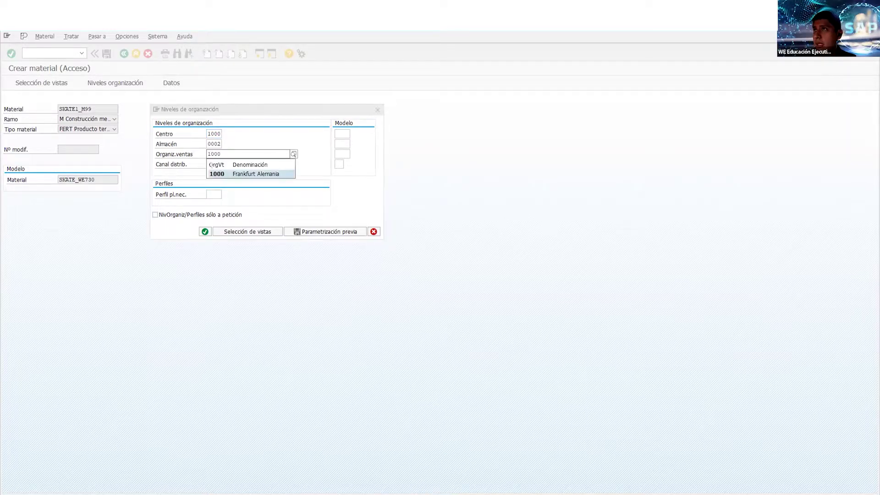
click(211, 164)
text(12)
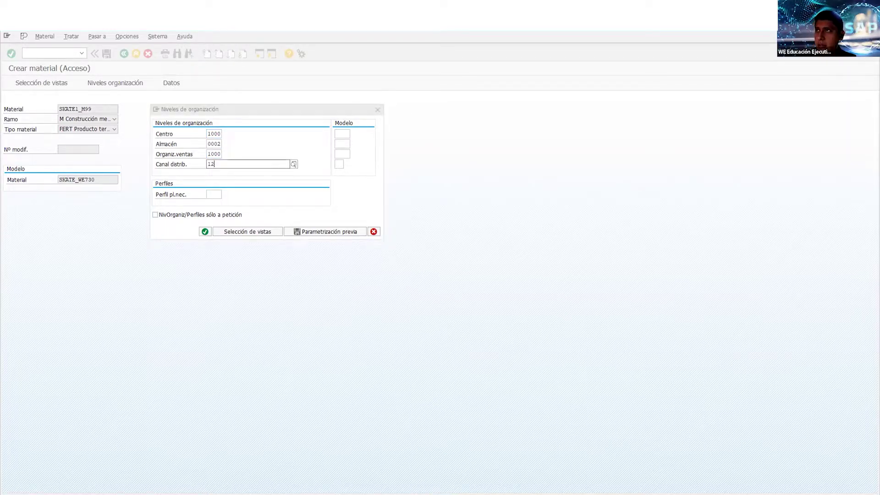
click(210, 156)
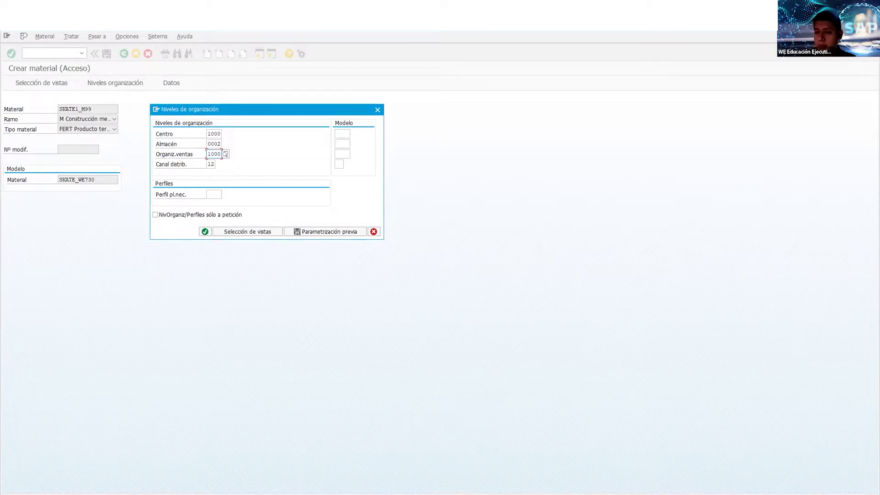
Step: Fill the Modelo organization levels with Centro 1000, Almacén 0002, Organiz.ventas 1000 and Canal distrib. 12
click(342, 133)
text(1000)
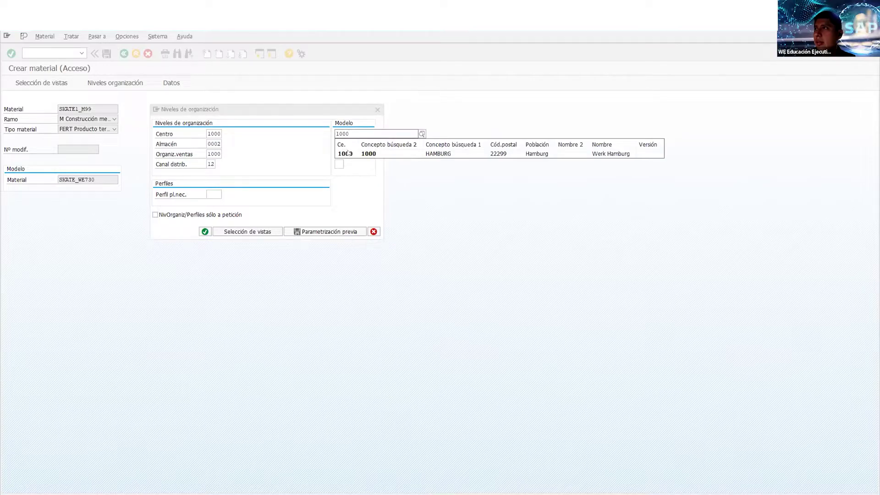
click(348, 152)
click(342, 143)
text(0002)
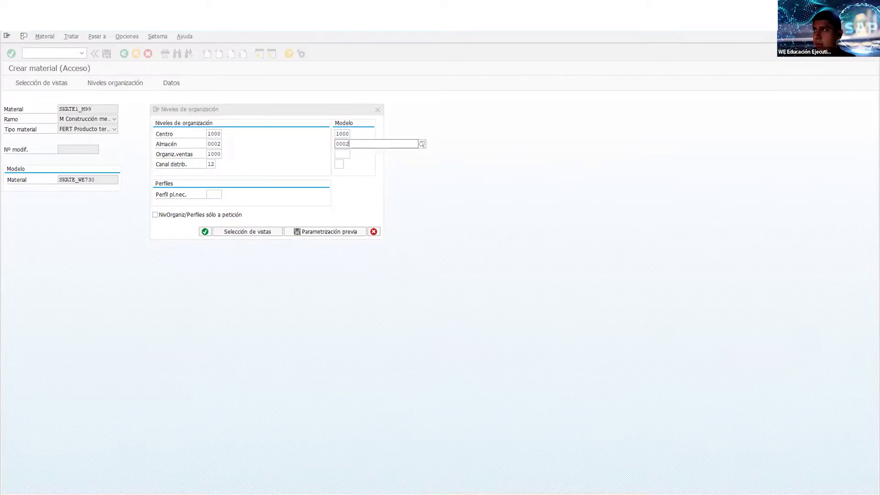
click(336, 152)
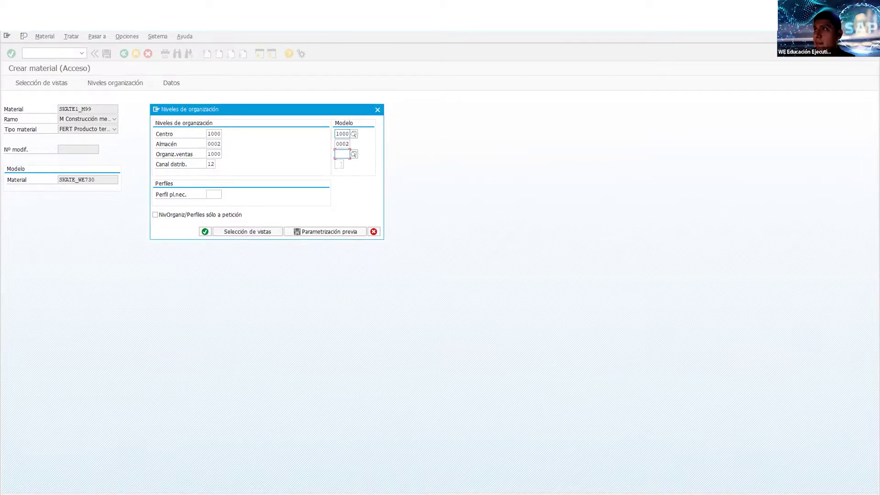
text(1000)
key(Tab)
text(12)
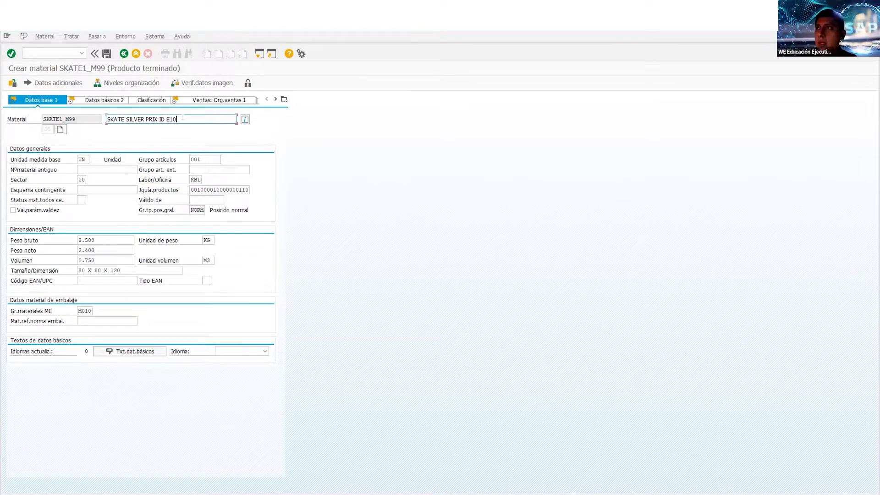
Step: Change the ID at the end of the material description so it reads SKATE SILVER PRIX ID M99
key(BackSpace)
key(BackSpace)
key(BackSpace)
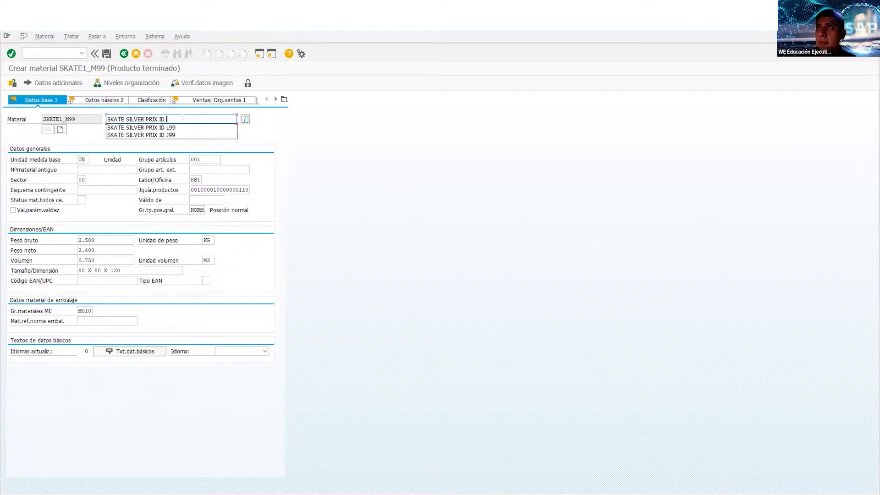
text(M99)
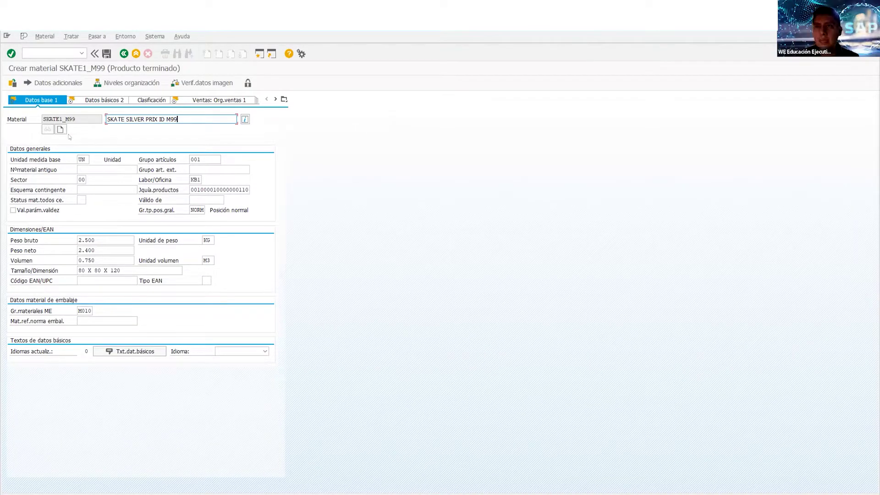
Step: Review the Datos base 1 view: the description's ID, article group, product hierarchy, item category group, weights, volume, dimensions and packaging material group
drag(178, 119, 79, 118)
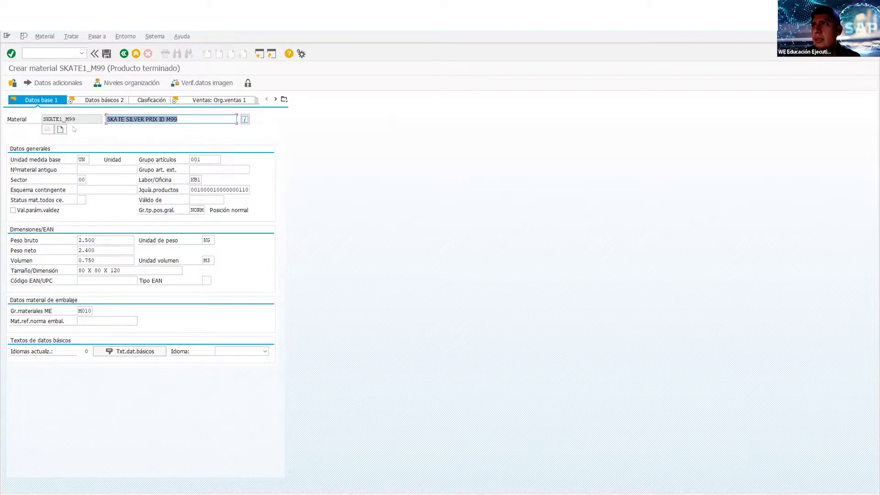
key(shift+Tab)
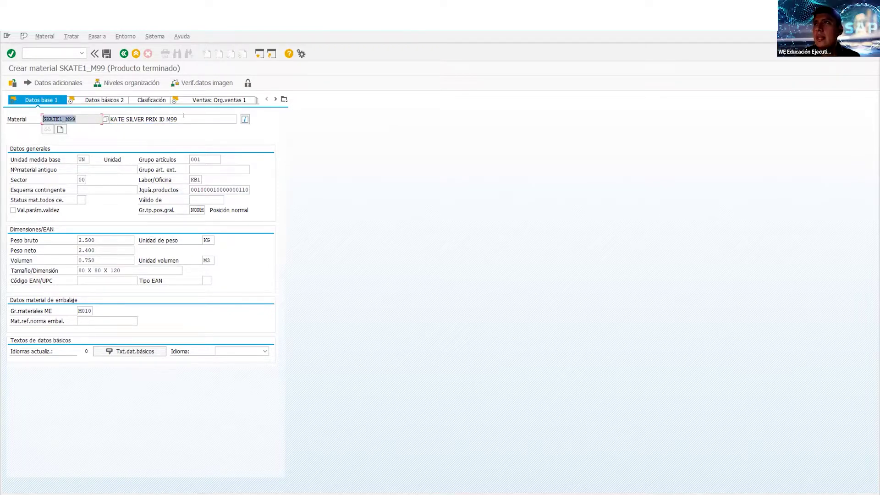
key(Tab)
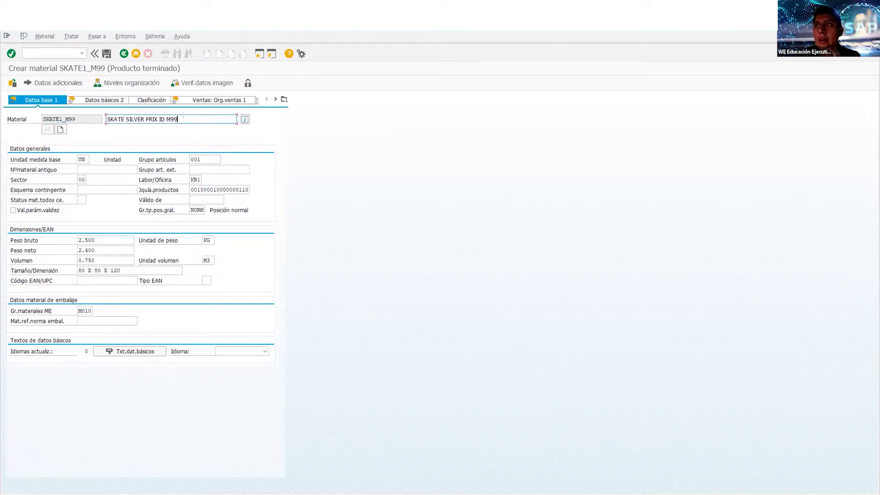
shift+click(162, 120)
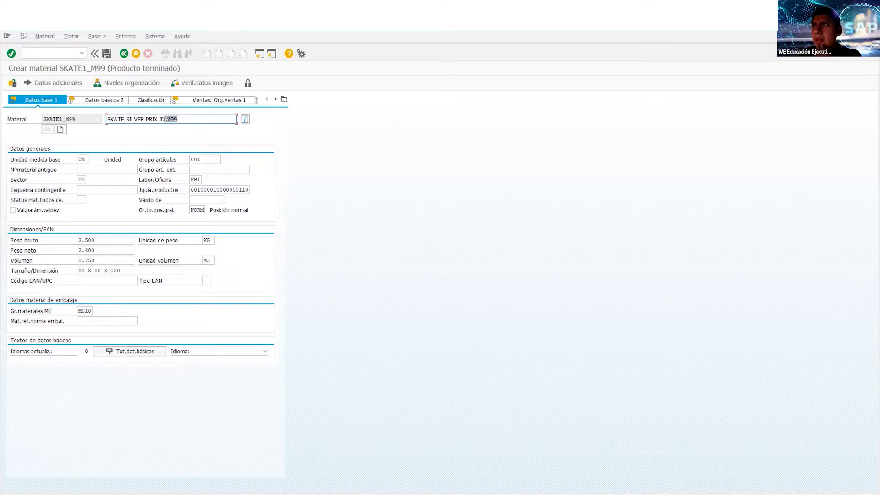
shift+click(171, 119)
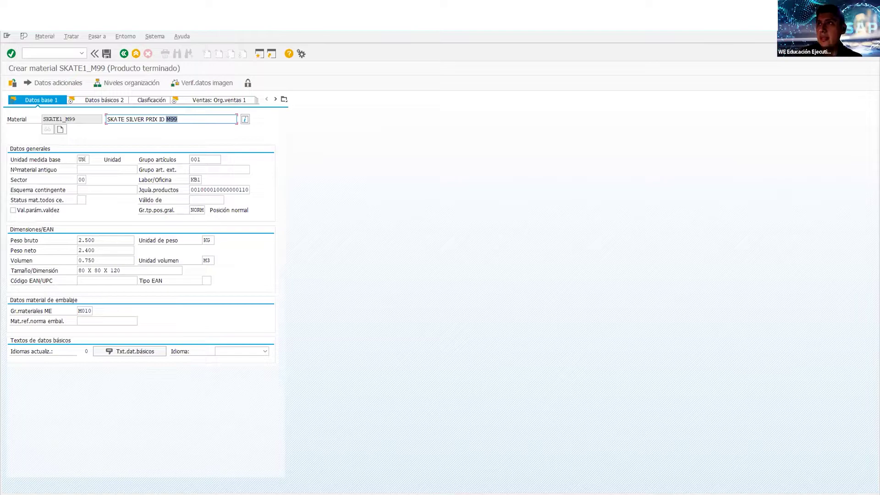
click(210, 159)
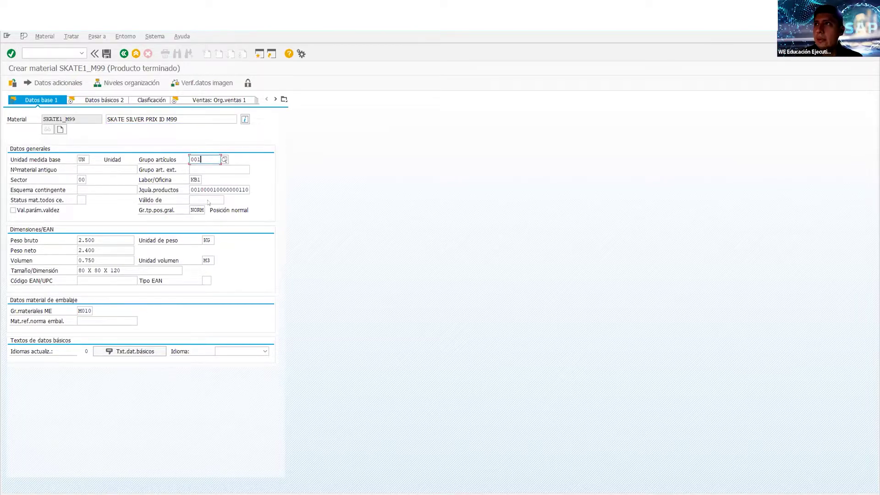
click(199, 189)
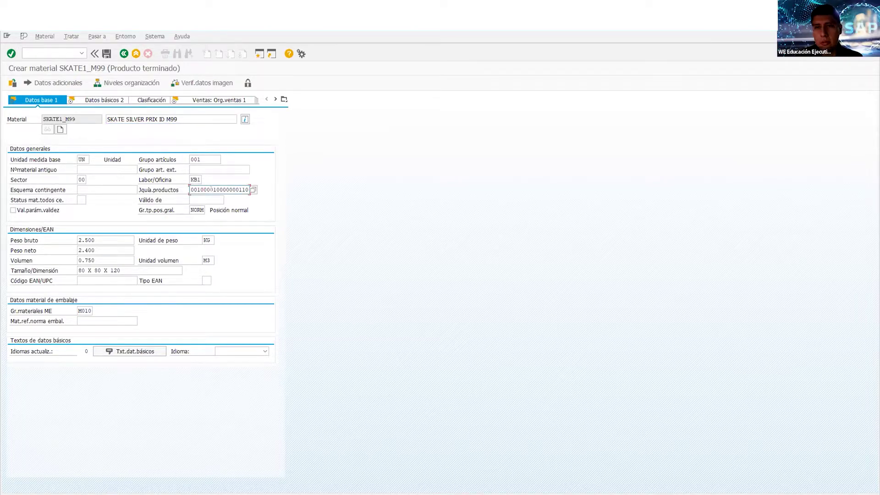
click(200, 210)
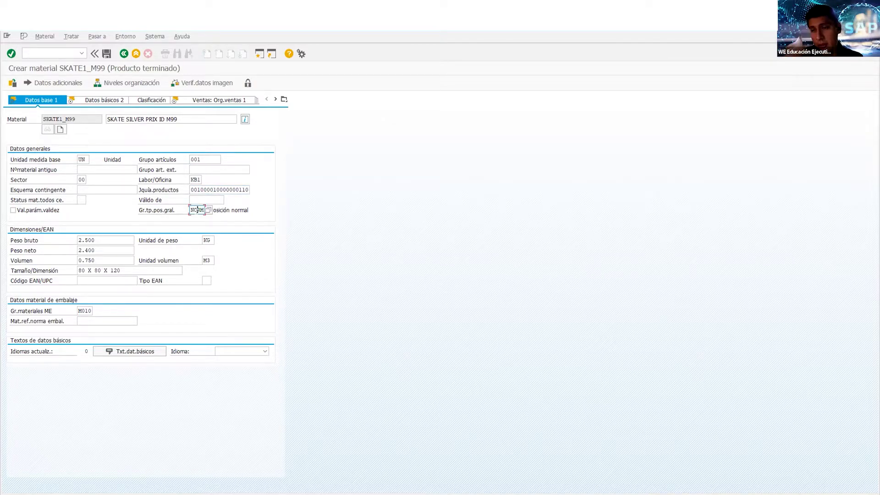
click(207, 189)
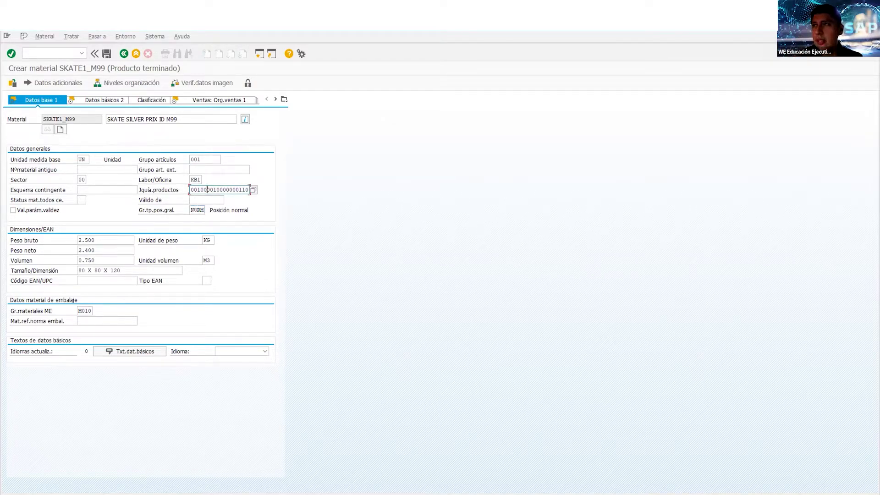
click(90, 240)
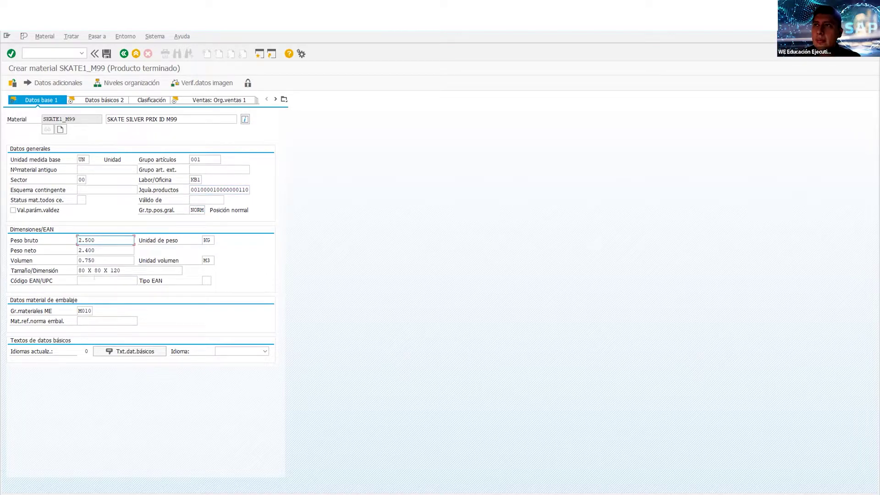
click(95, 261)
click(100, 252)
click(108, 261)
click(120, 271)
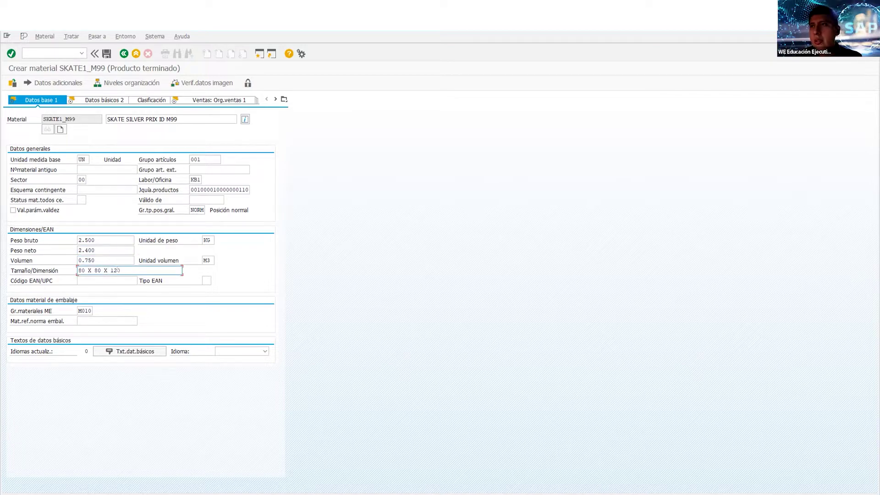
click(88, 311)
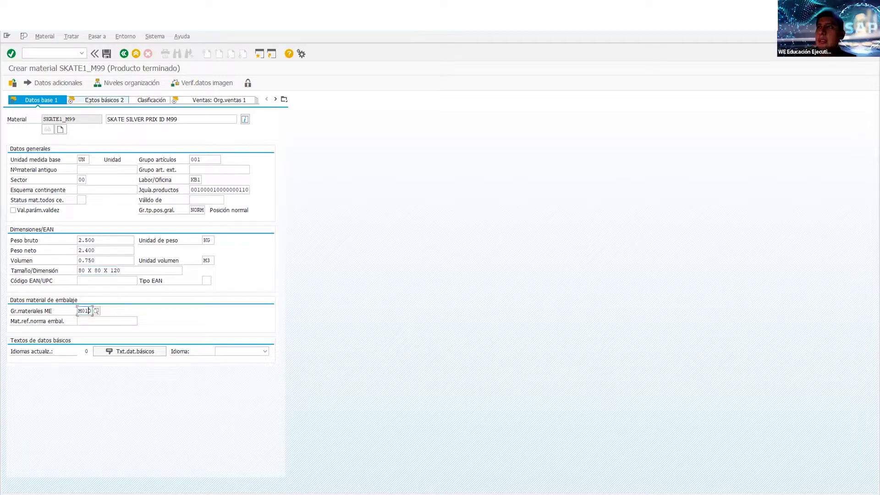
Step: Open the Datos básicos 2 view and look through the list of all material views
click(91, 99)
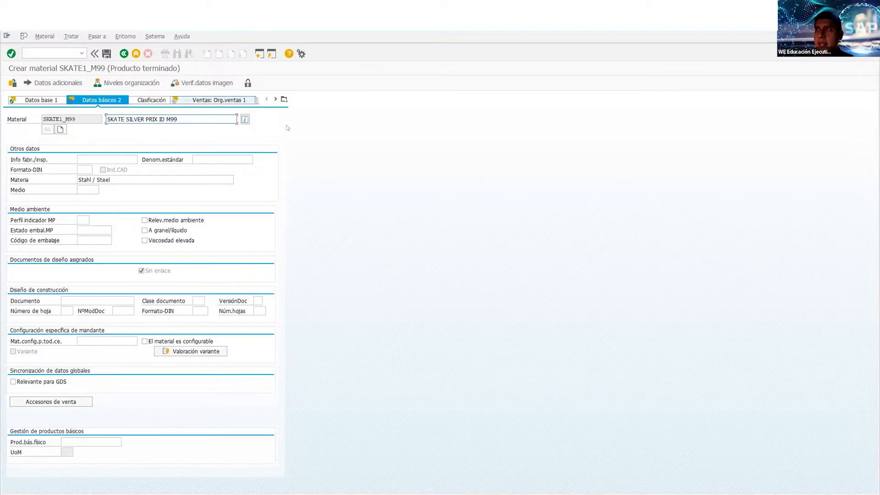
click(284, 99)
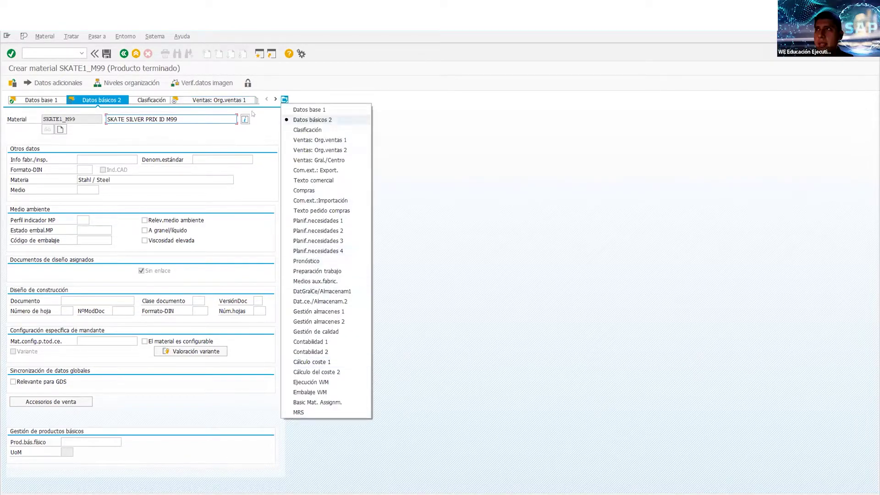
click(284, 100)
click(285, 100)
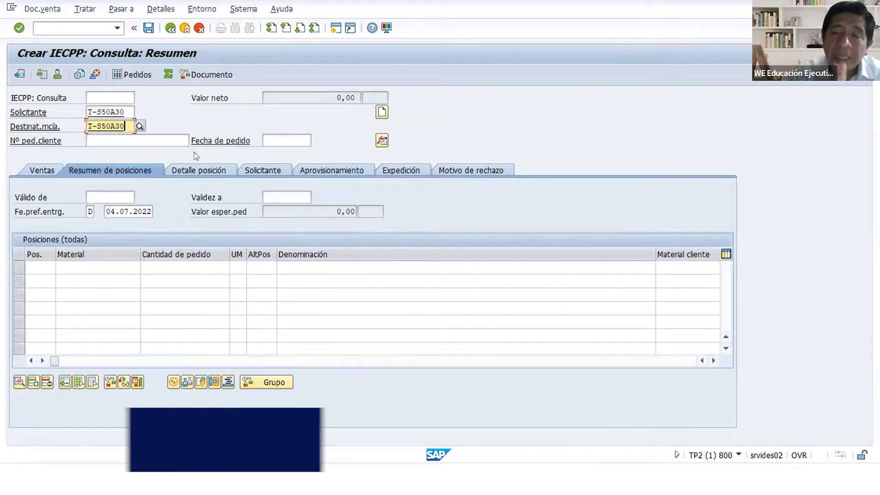
Step: Confirm the entered Solicitante and Destinat.mcía. in the new IECPP customer inquiry and go to its inquiry number field
key(Return)
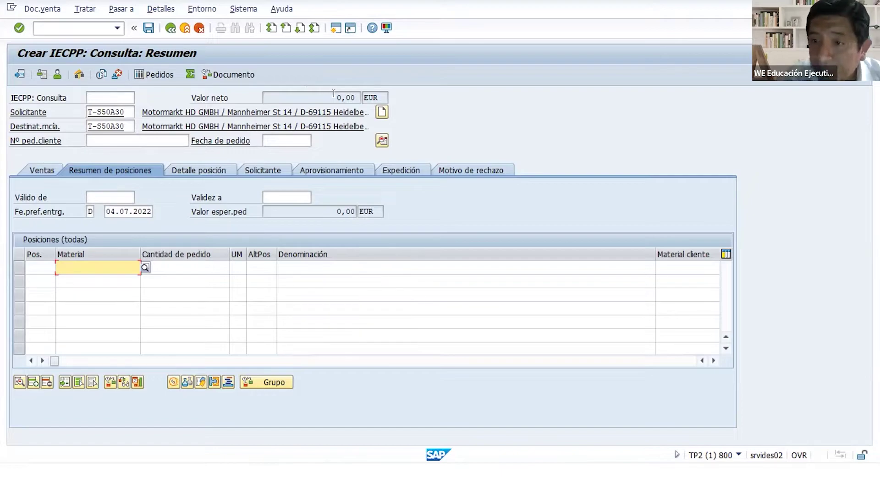
click(100, 95)
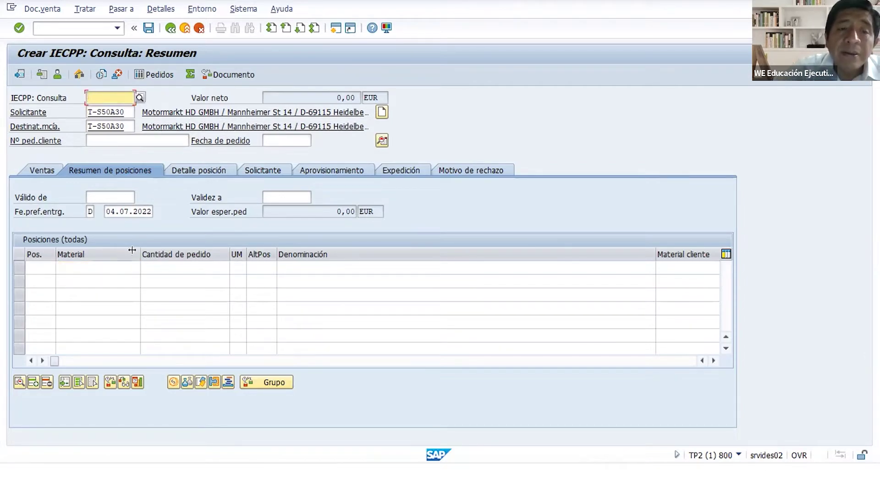
Step: Add material SKATE1.A30 as the inquiry's first item with an order quantity of 10
click(95, 269)
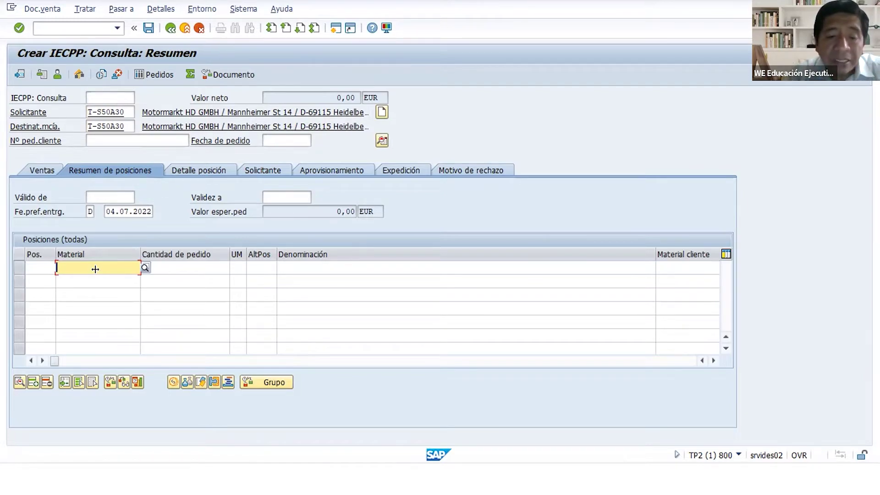
text(SKATE)
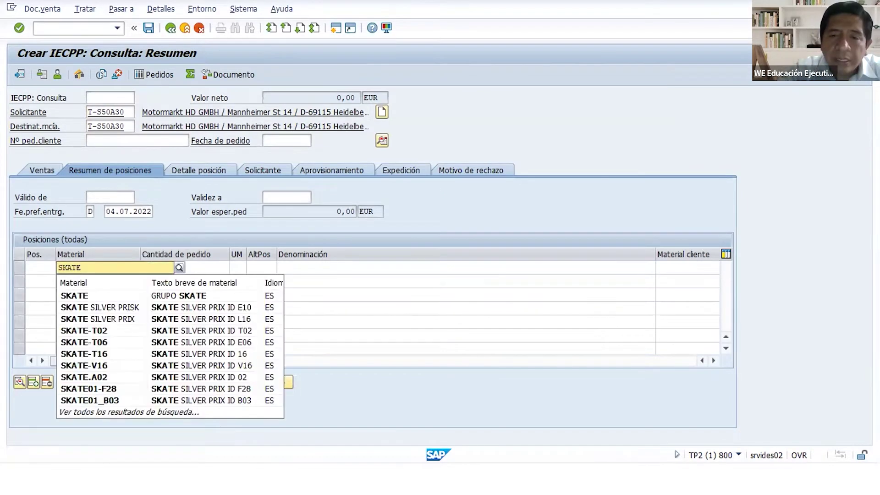
text(1.A)
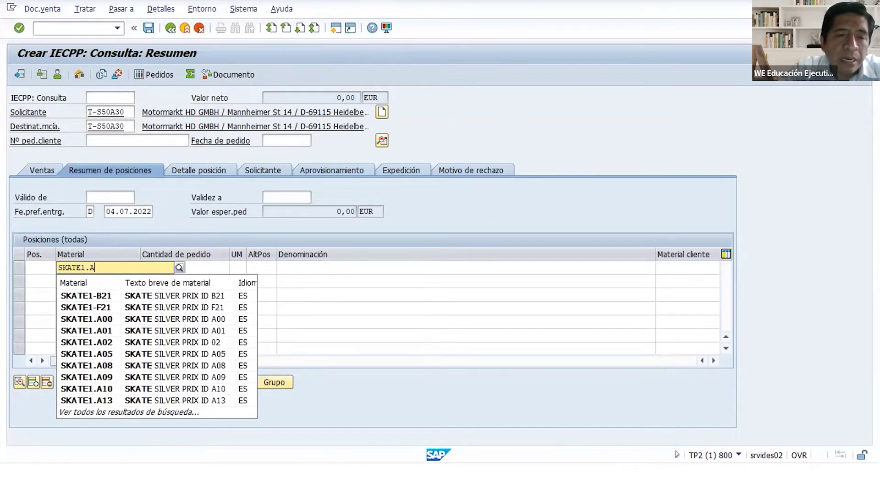
text(3)
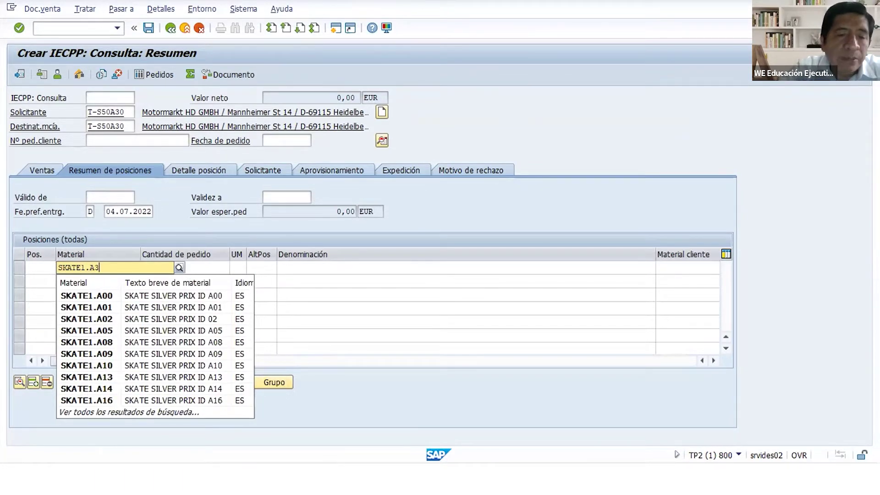
text(0)
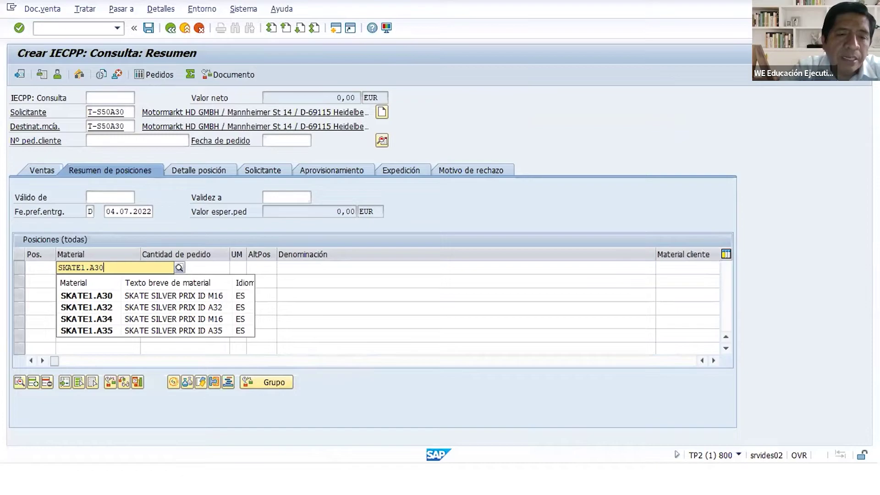
click(189, 296)
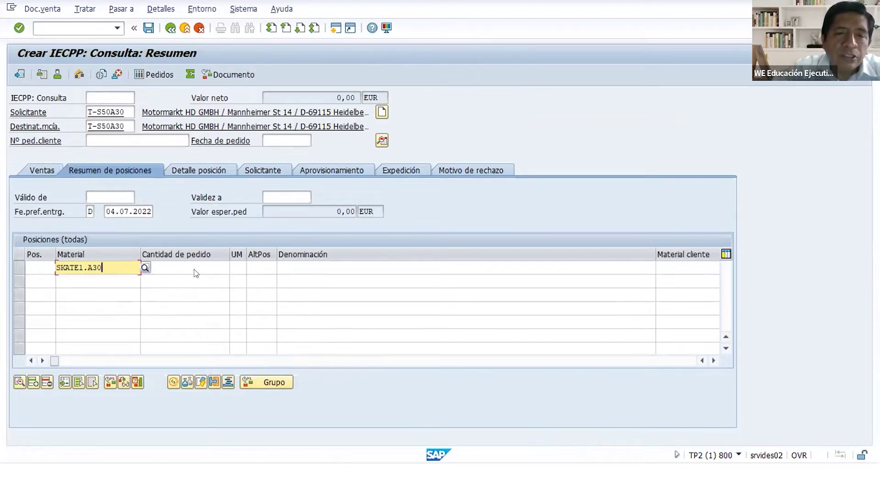
click(193, 268)
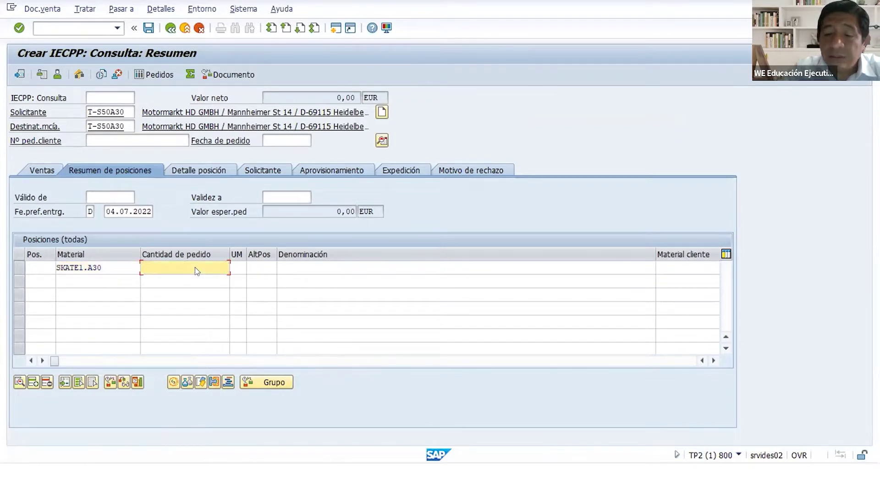
text(10)
key(Return)
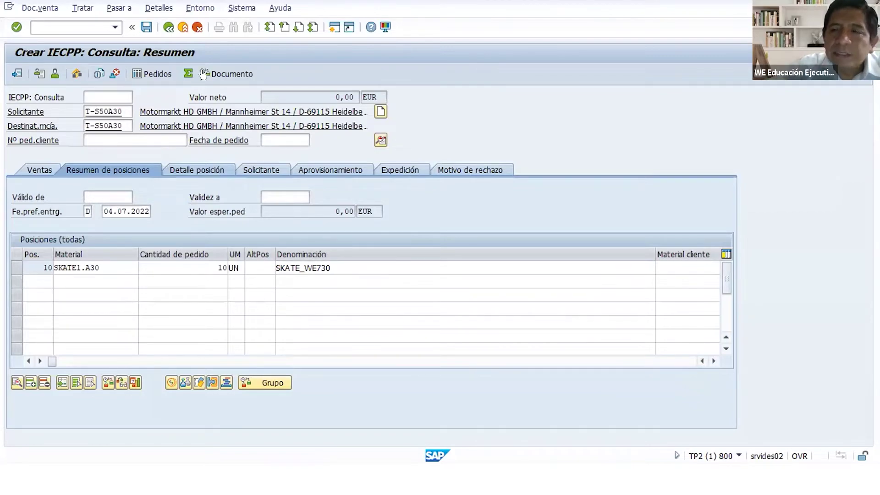
Step: Save the IECPP inquiry, then open the save message's details and select the inquiry number in it
click(146, 27)
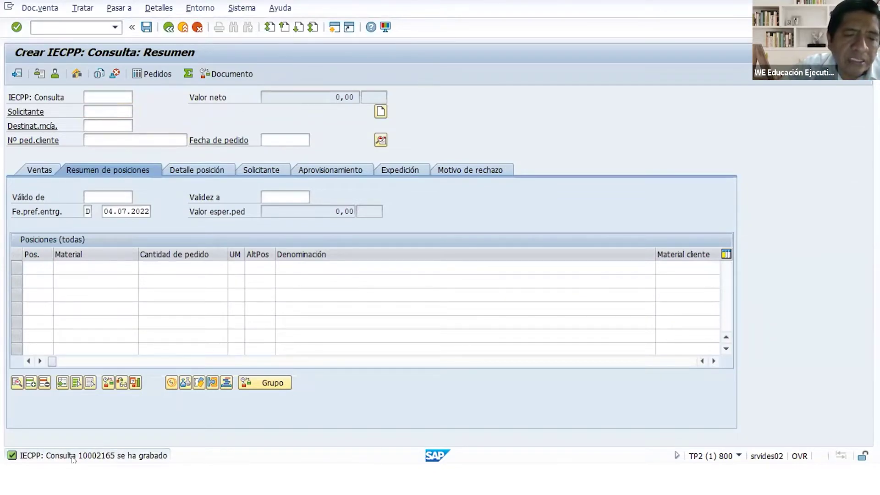
double_click(73, 455)
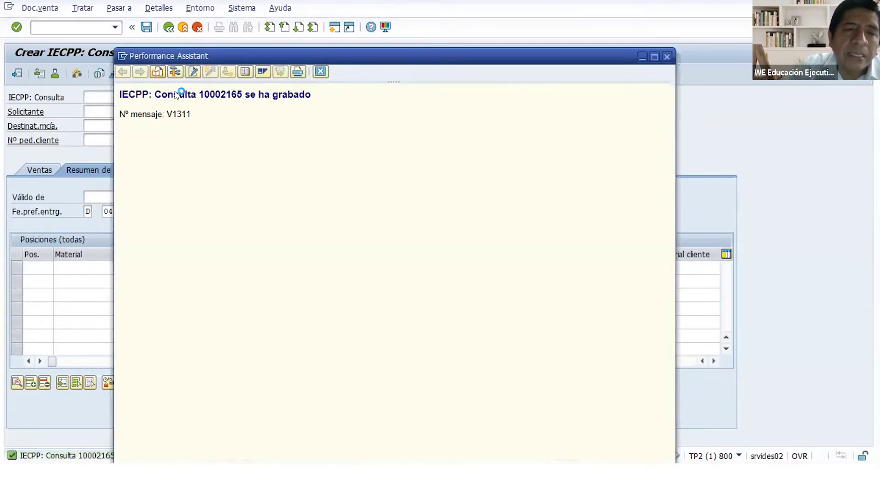
double_click(233, 94)
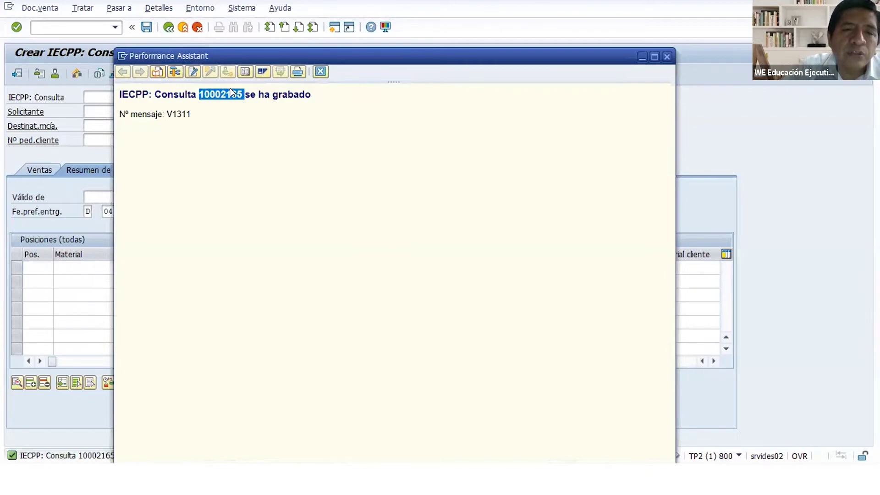
key(Escape)
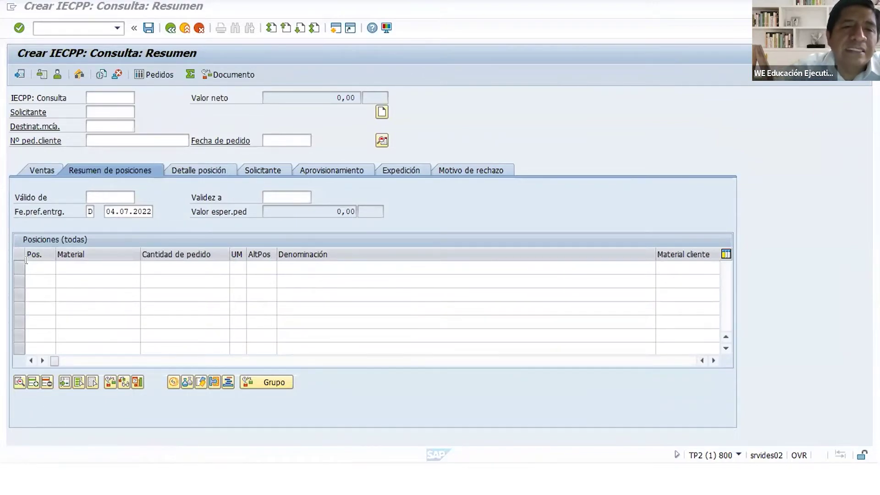
Step: Leave inquiry creation and start transaction VA13, checking the inquiry number it proposes for display
click(185, 28)
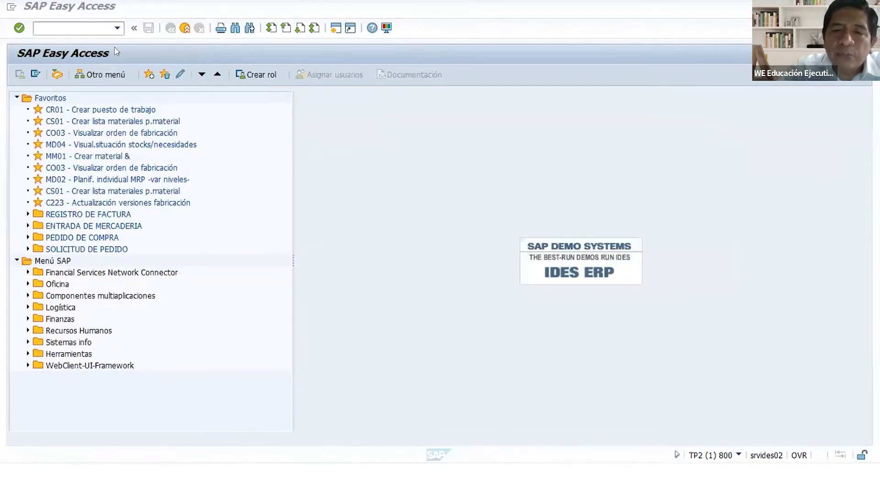
text(va)
text(13)
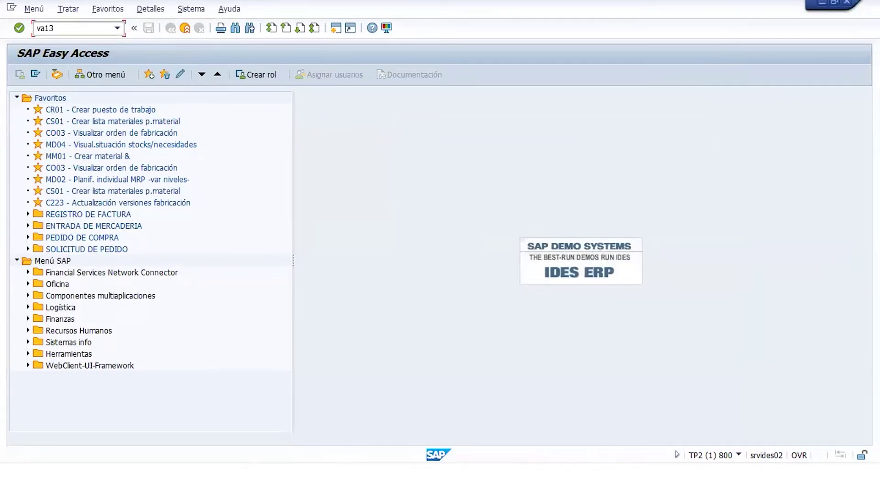
key(Return)
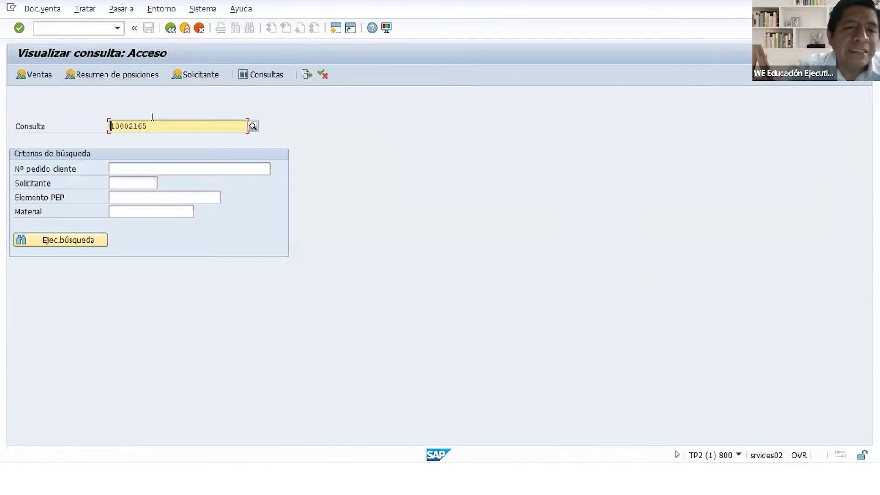
double_click(118, 126)
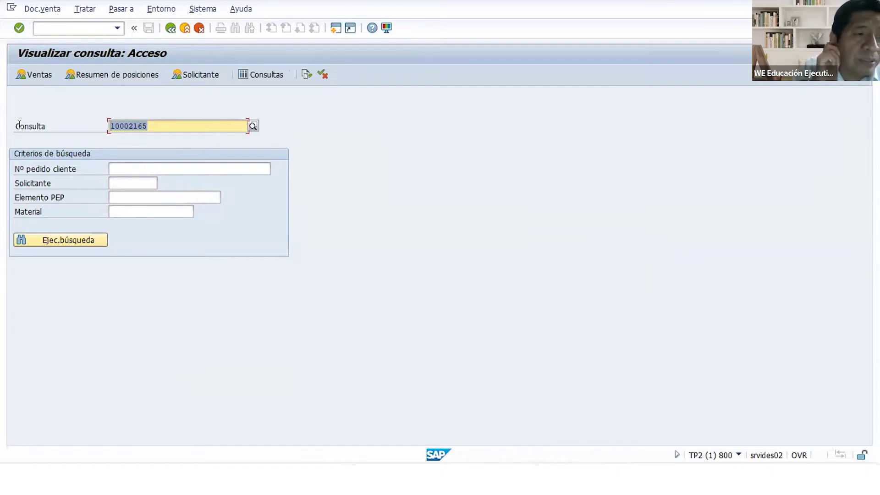
Step: Leave the display transaction and open the saved inquiry for editing in Modificar consulta
key(F3)
key(Return)
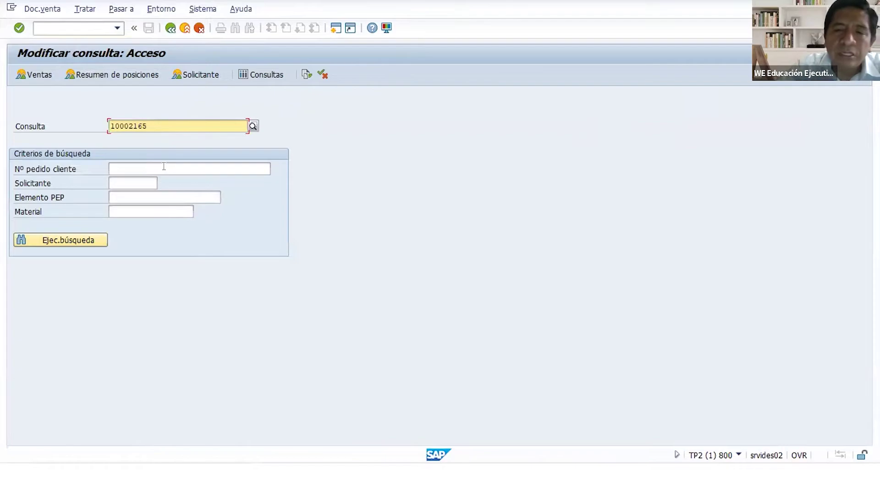
key(Return)
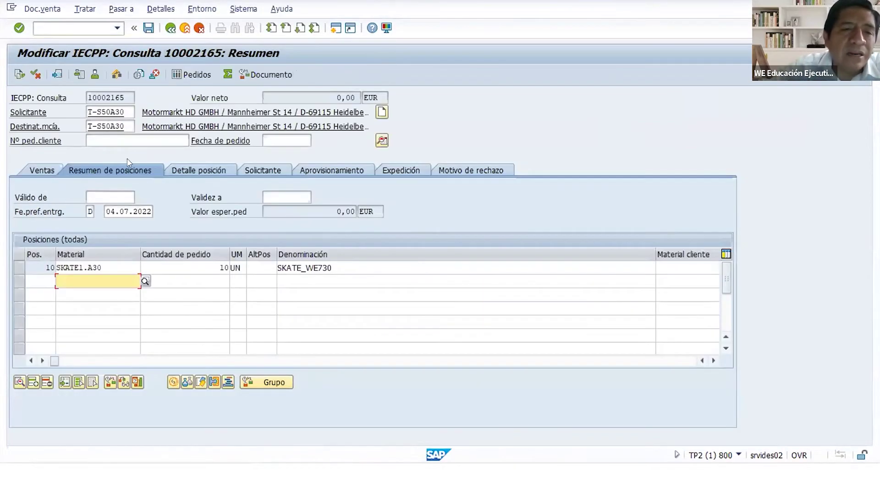
Step: Enter CONSULTA 01 as the inquiry's Nº ped.cliente and save the inquiry
click(118, 141)
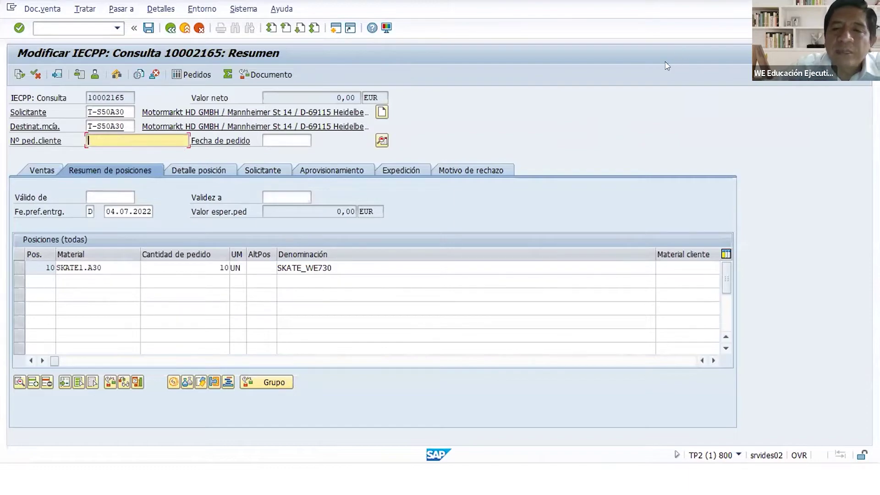
key(Return)
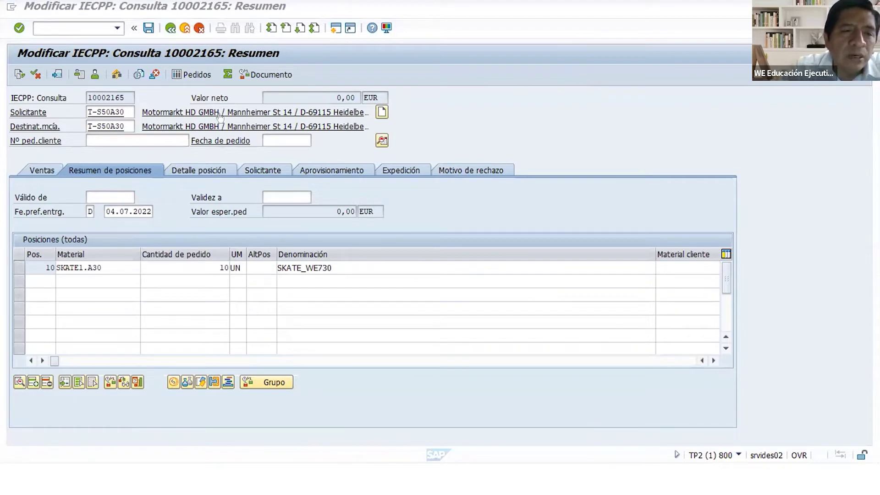
text(CO)
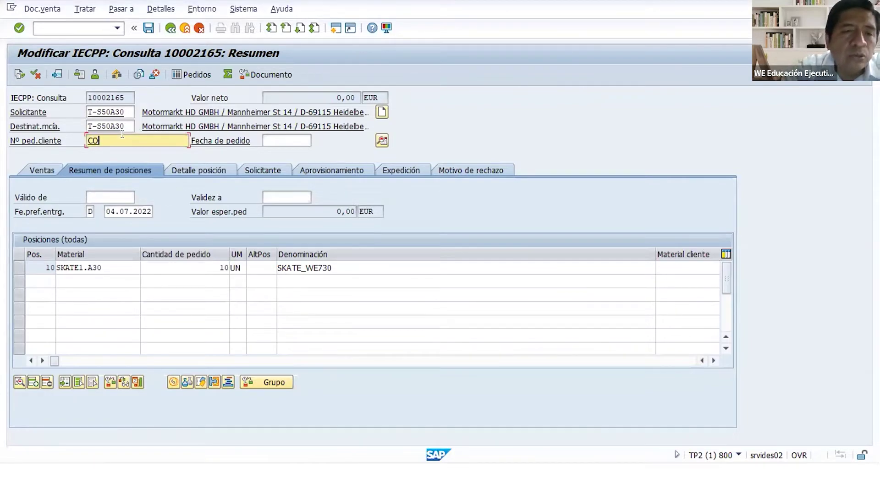
text(NSULTA 01)
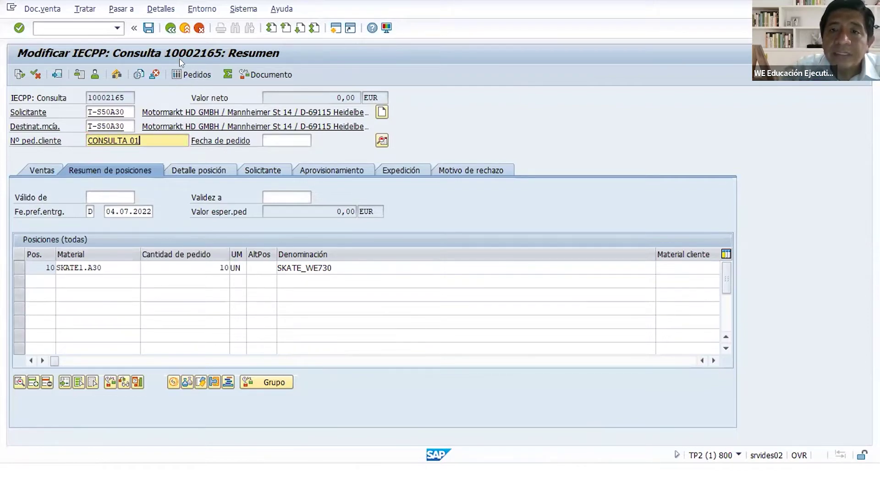
click(149, 28)
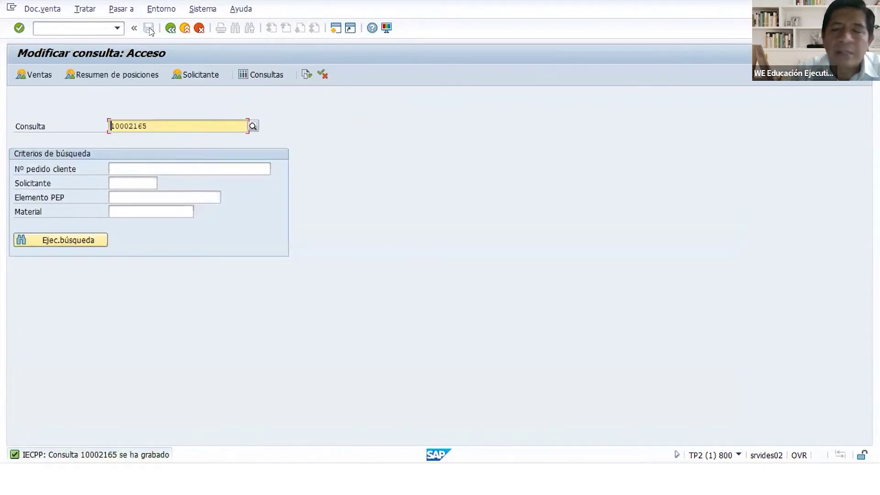
Step: Switch to the second SAP session and start transaction VA15N for the list of customer inquiries
key(alt+Tab)
key(alt+Tab)
key(alt+Tab)
key(alt+Tab)
key(alt+Tab)
key(alt+Tab)
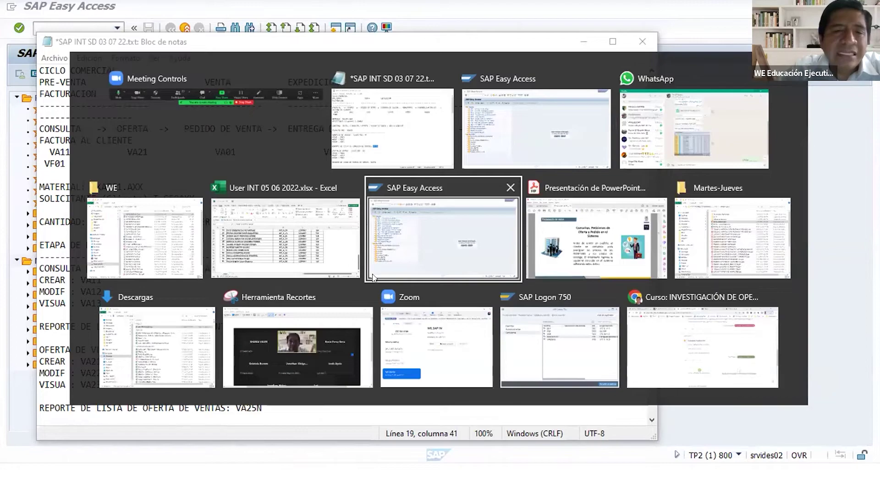
text(va15n)
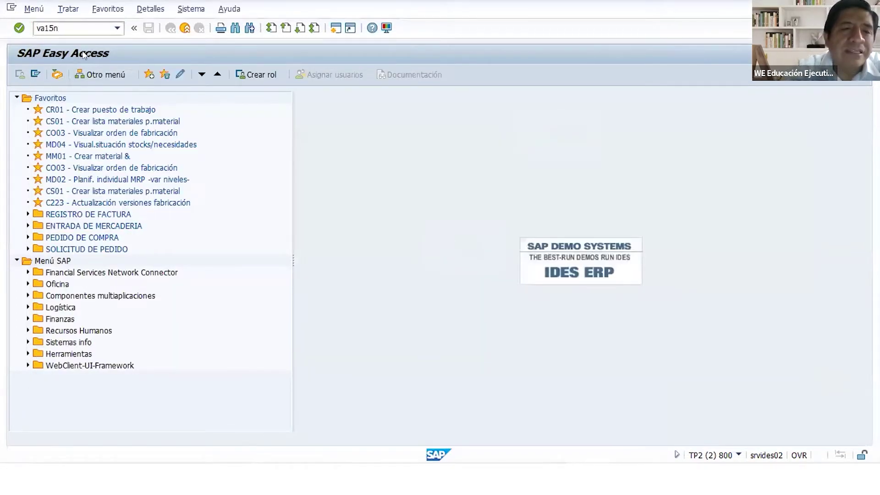
key(Return)
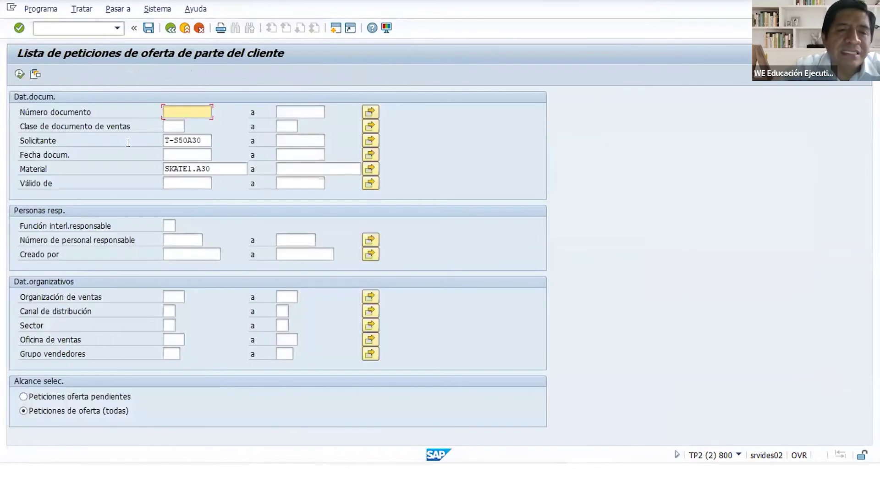
Step: Clear the Solicitante and Material criteria and set Fecha docum. to 03.07.2022 for the inquiry list
double_click(195, 142)
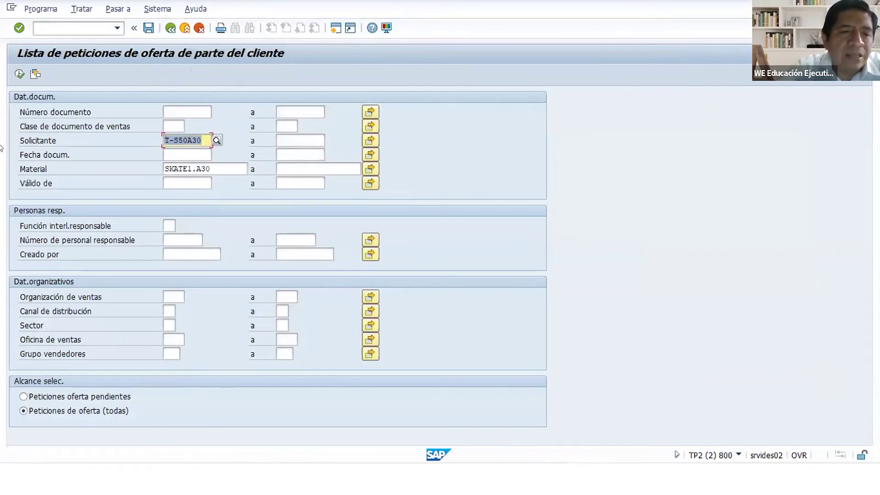
key(Delete)
key(Down)
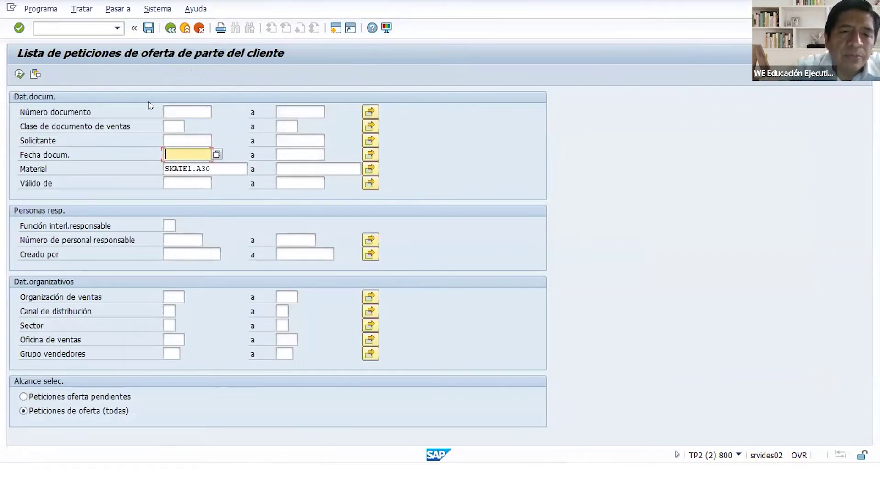
click(217, 154)
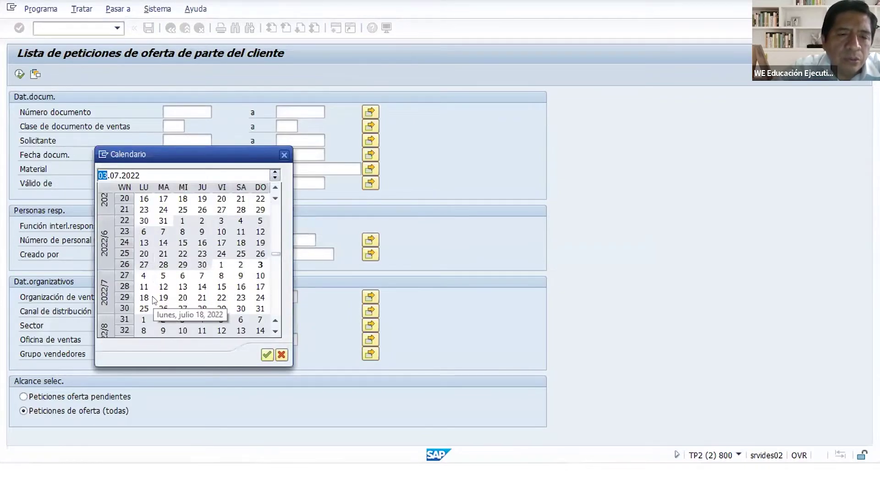
double_click(260, 264)
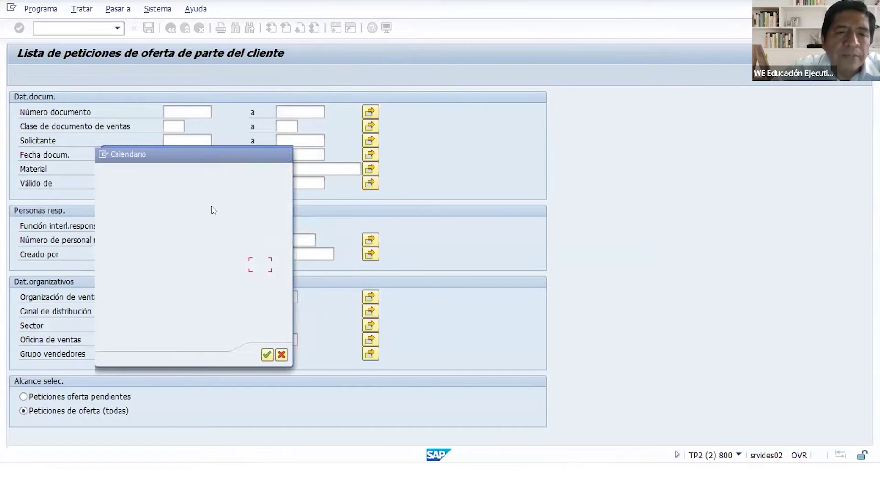
double_click(215, 169)
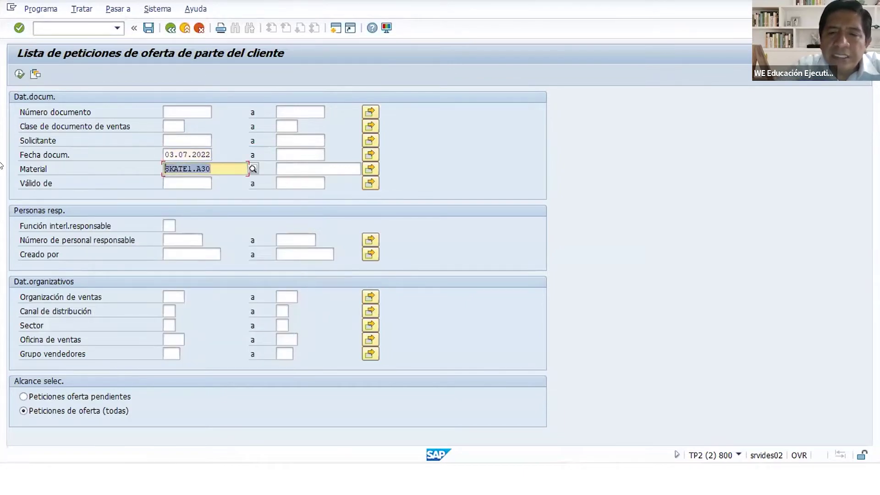
key(Delete)
key(ctrl+slash)
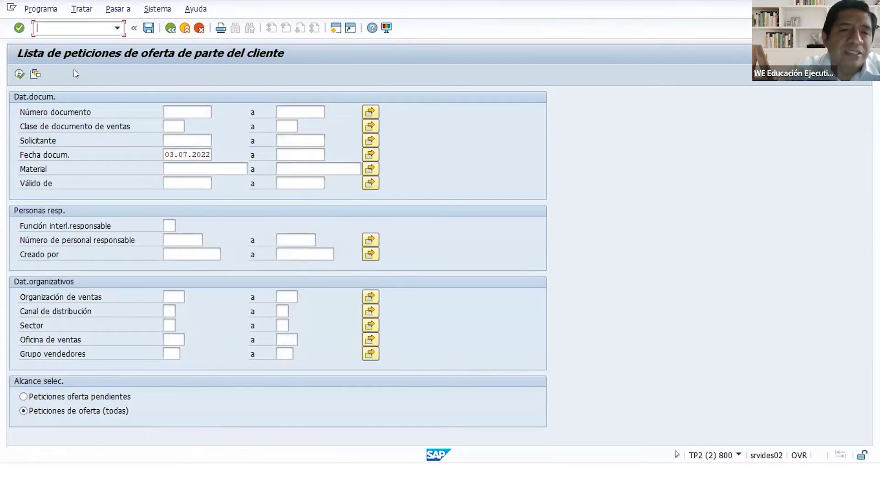
Step: Run the inquiry list and examine its Nº de pedido column for rows without an entry
click(20, 73)
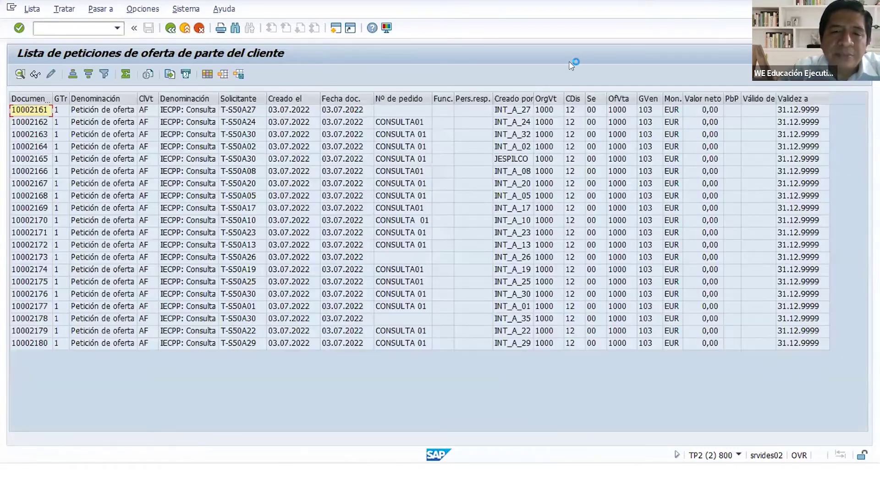
click(396, 115)
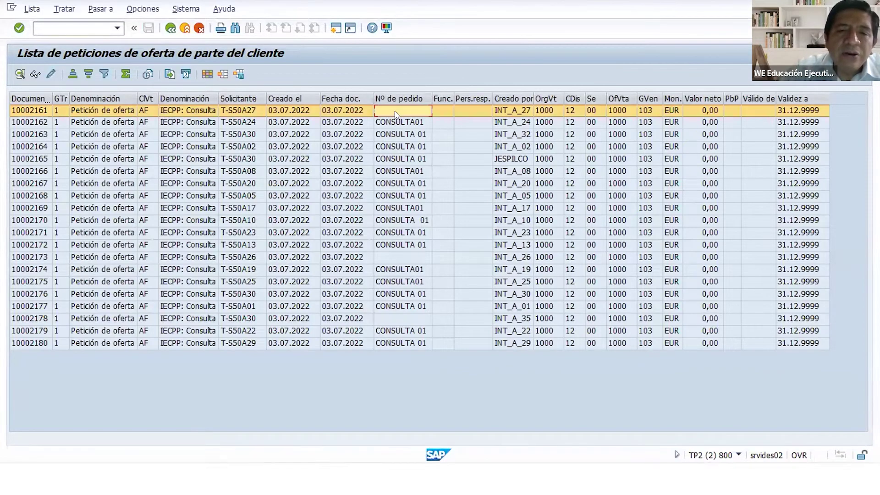
click(412, 258)
click(402, 320)
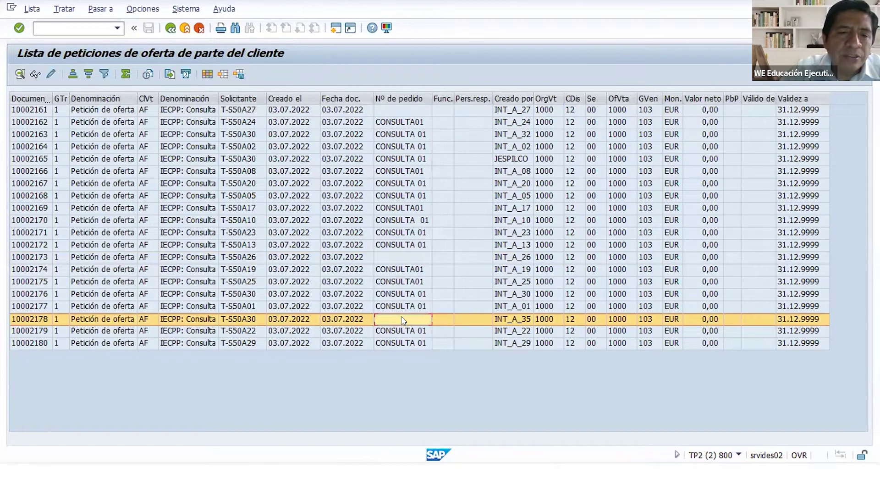
Step: Check the Creado por entries of the inquiries that have no Nº de pedido
click(402, 112)
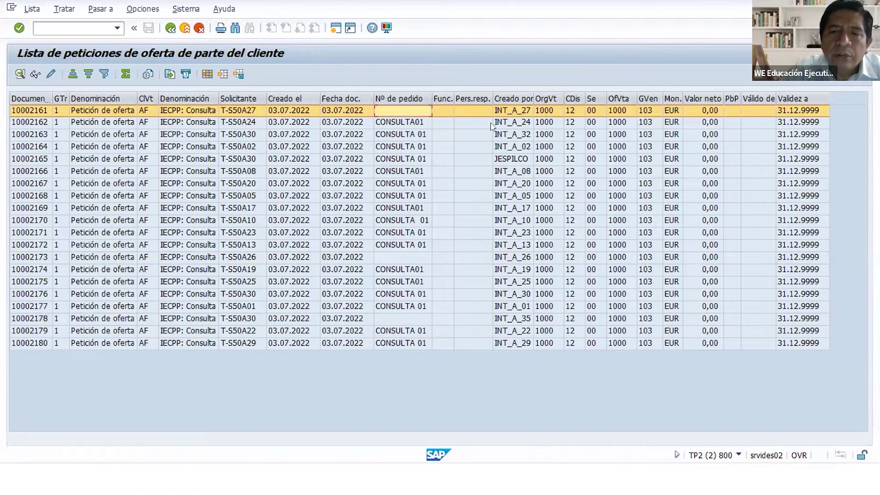
click(521, 112)
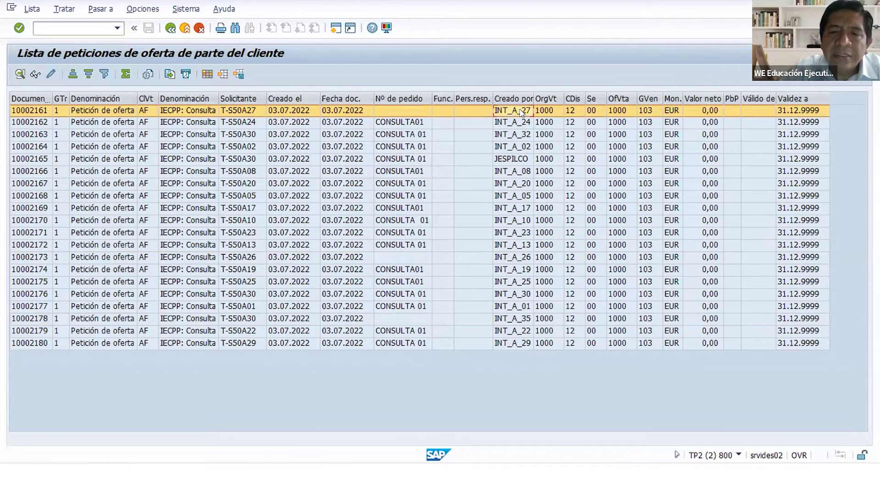
click(516, 259)
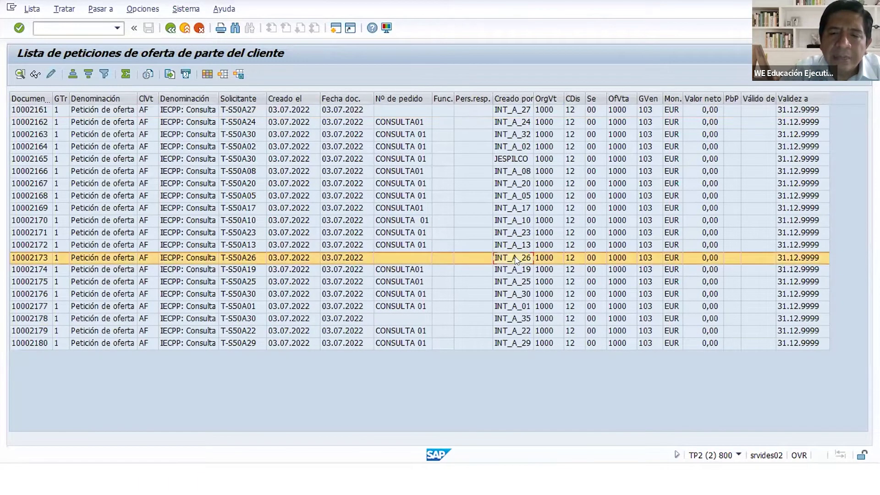
click(517, 320)
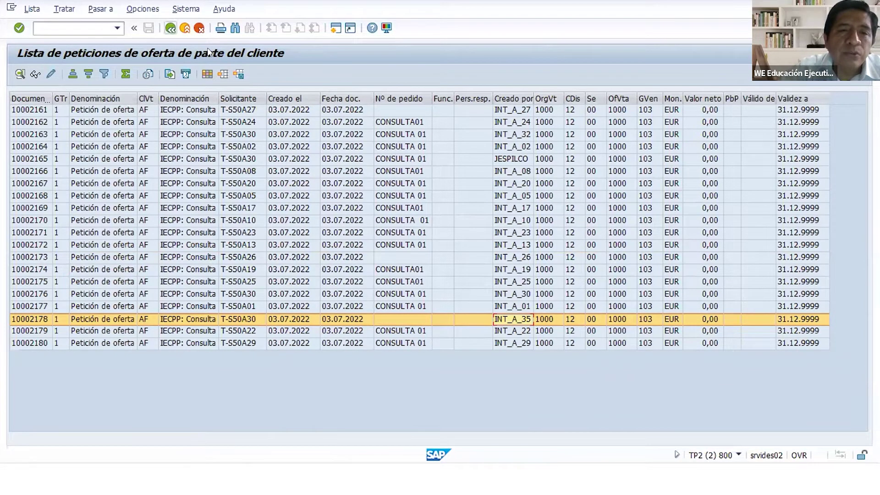
Step: Leave the inquiry list, view the SKATE1.A30 inquiry in change mode and return to SAP Easy Access
click(170, 28)
click(20, 74)
double_click(134, 171)
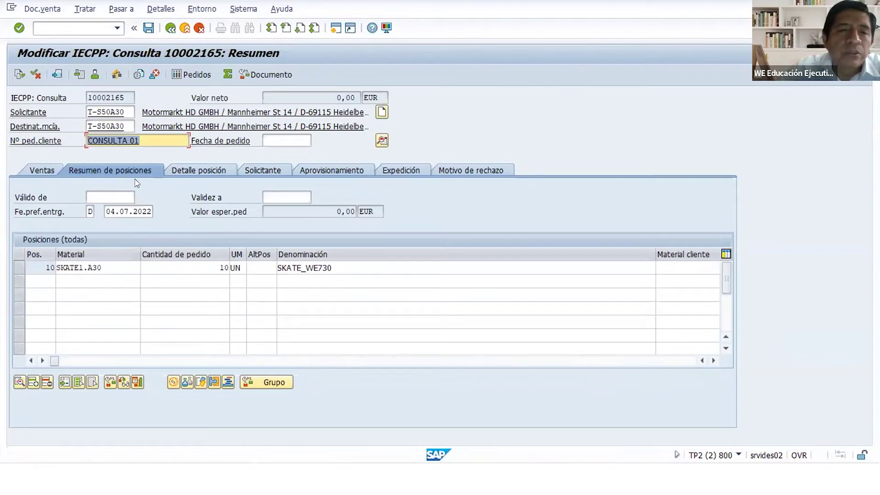
key(F3)
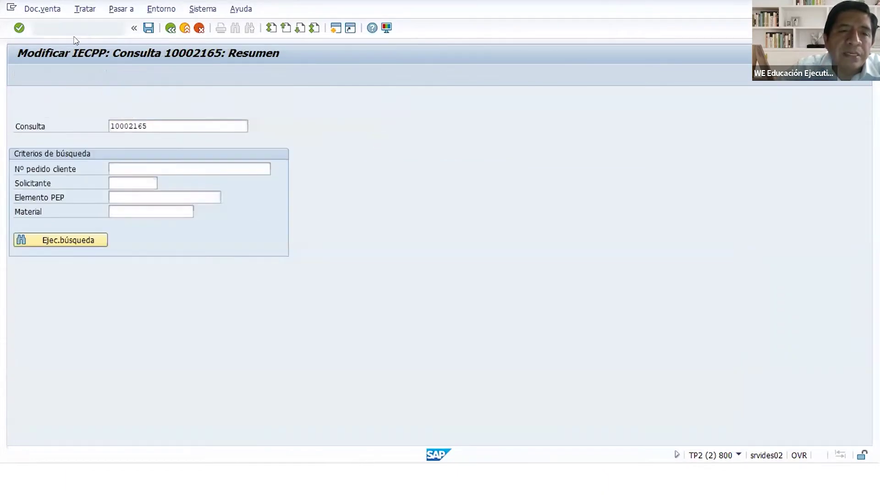
key(F3)
Step: Start transaction VA15N and clear the Solicitante criterion of the inquiry list
text(va15n)
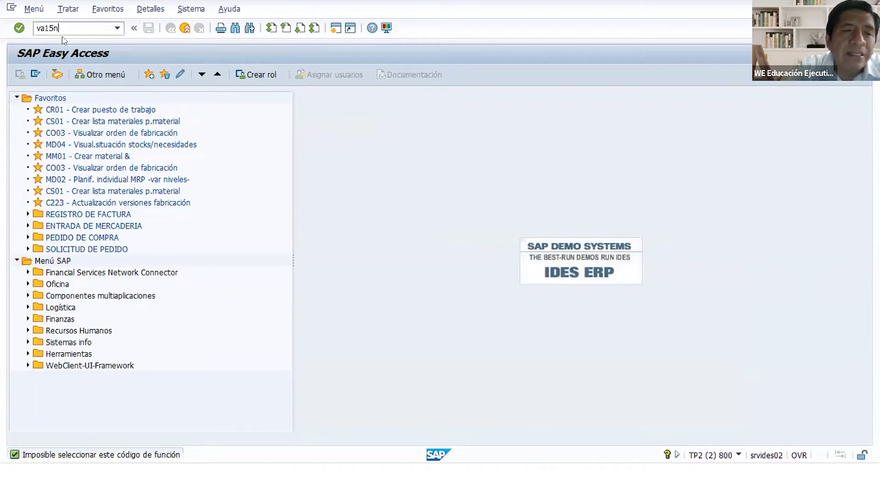
key(Return)
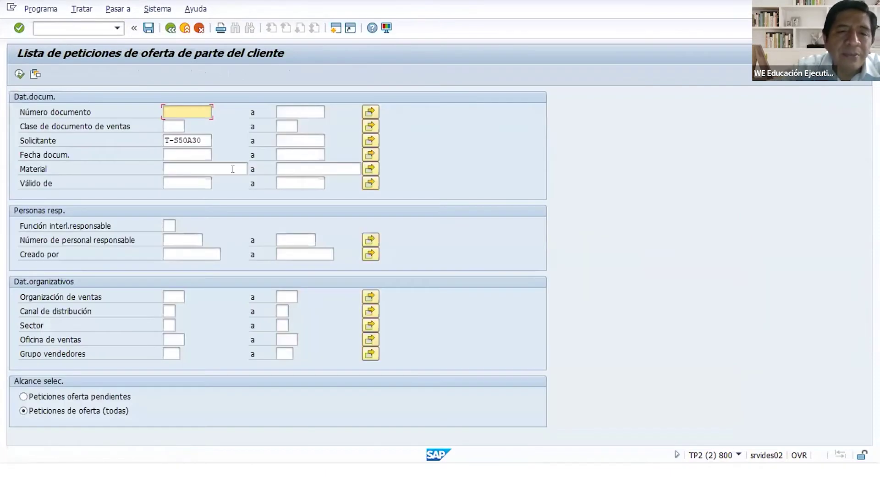
drag(211, 145, 1, 147)
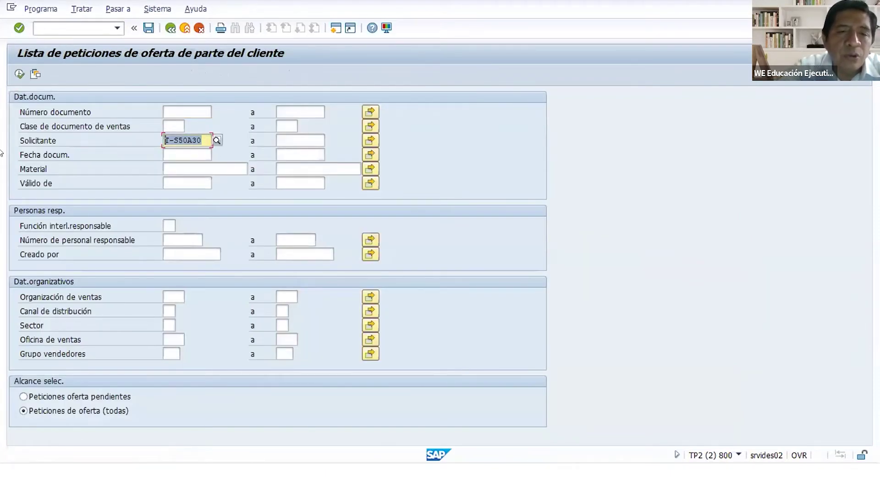
key(BackSpace)
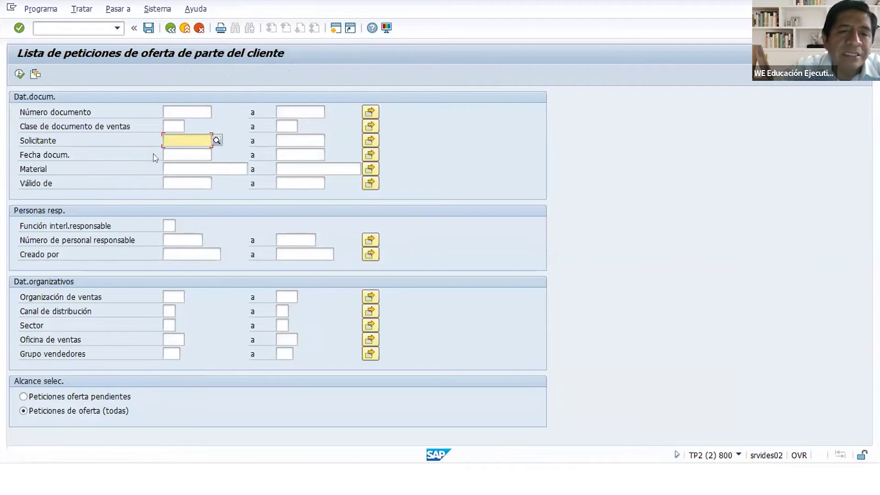
click(211, 156)
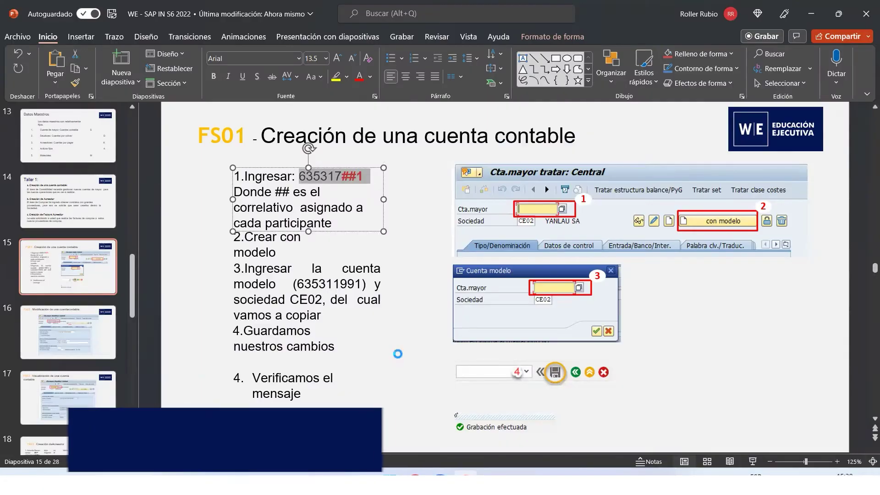
Step: Switch to the Cta.mayor tratar: Central session and set Cta.mayor to 635317991
mouse_move(487, 477)
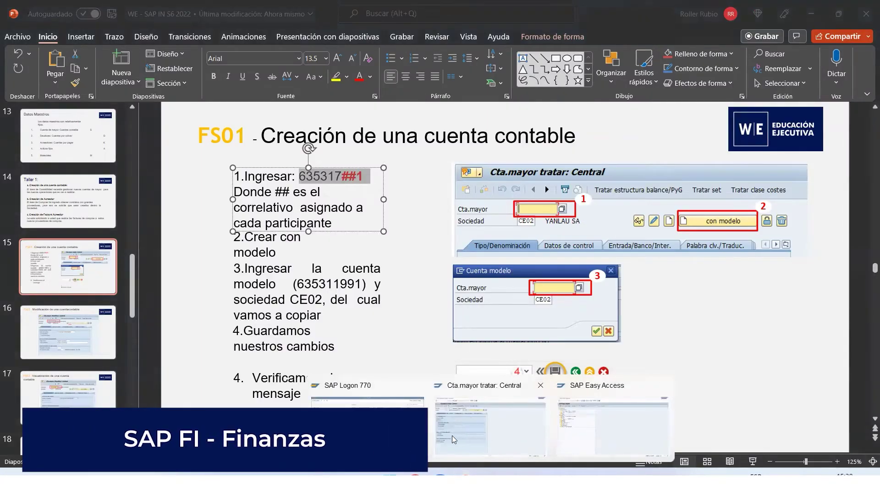
click(486, 413)
drag(127, 91, 103, 91)
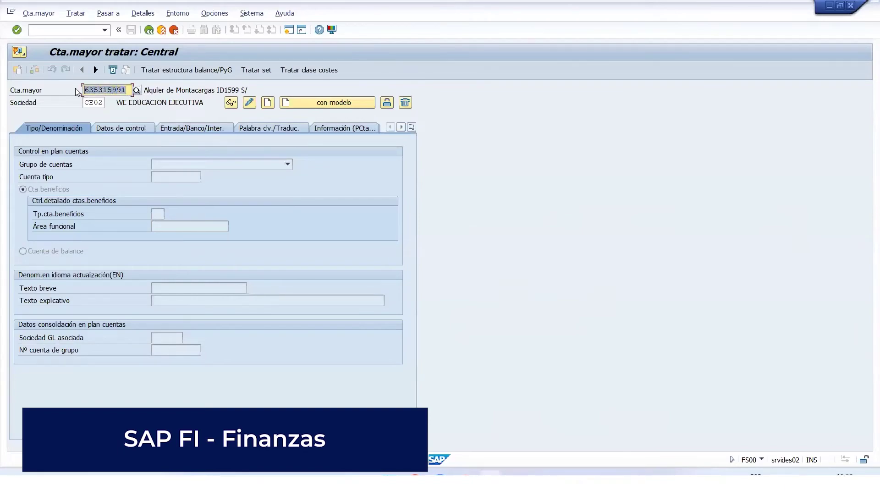
text(17441)
key(BackSpace)
key(BackSpace)
key(BackSpace)
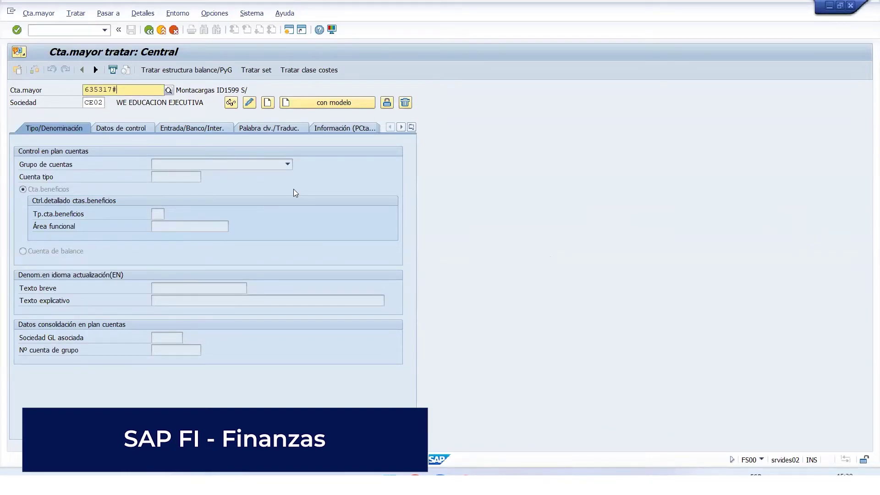
text(991)
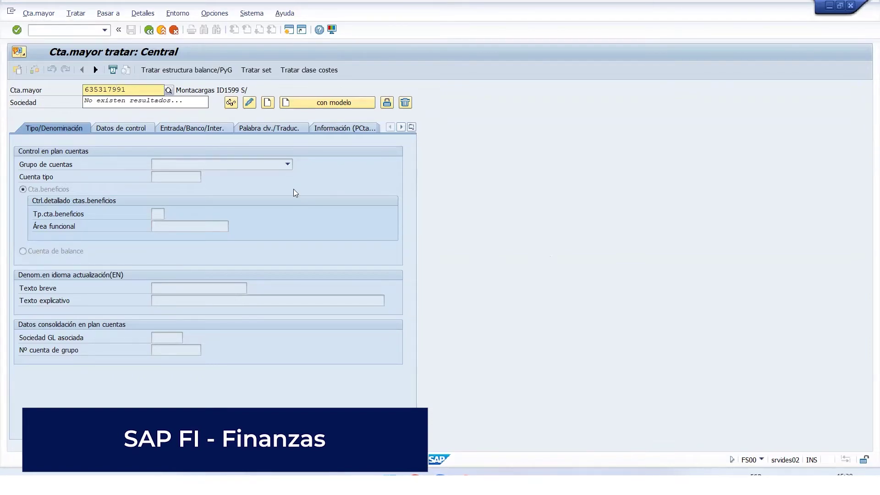
key(Return)
Step: Create the ledger account from a model in Sociedad CE02 and set its Texto explicativo to Alquiler de Montacargas ID99 S/
click(104, 102)
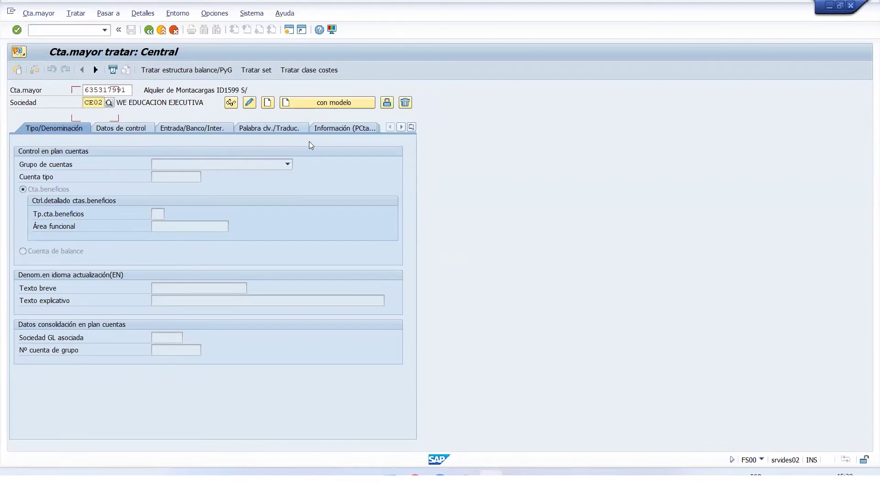
click(327, 104)
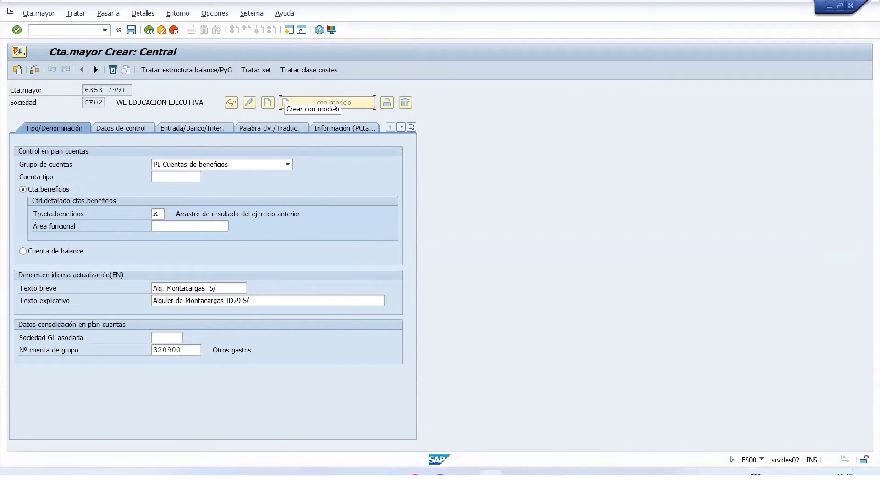
click(271, 300)
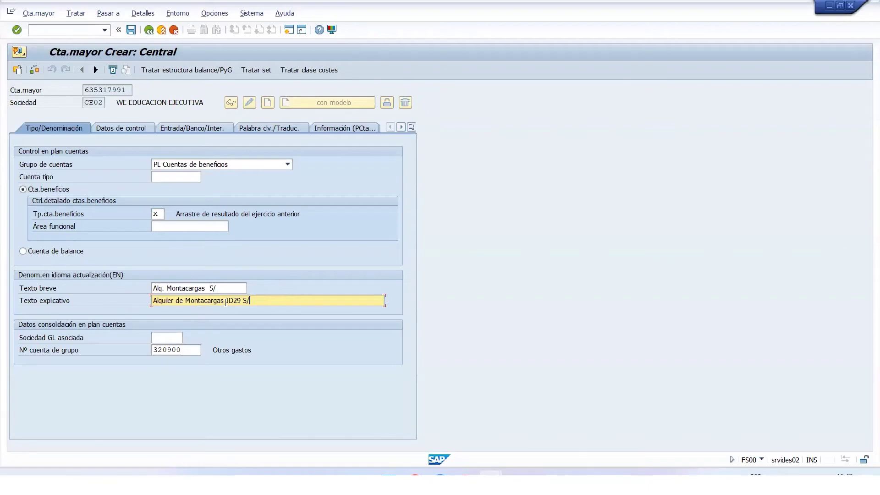
Step: Examine the English row of the account's Traducción table, including its language key and Texto breve
click(277, 130)
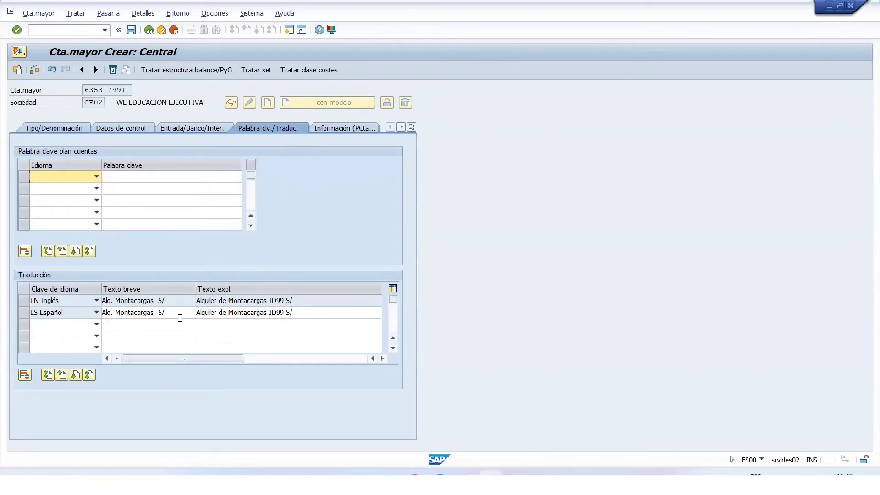
click(175, 301)
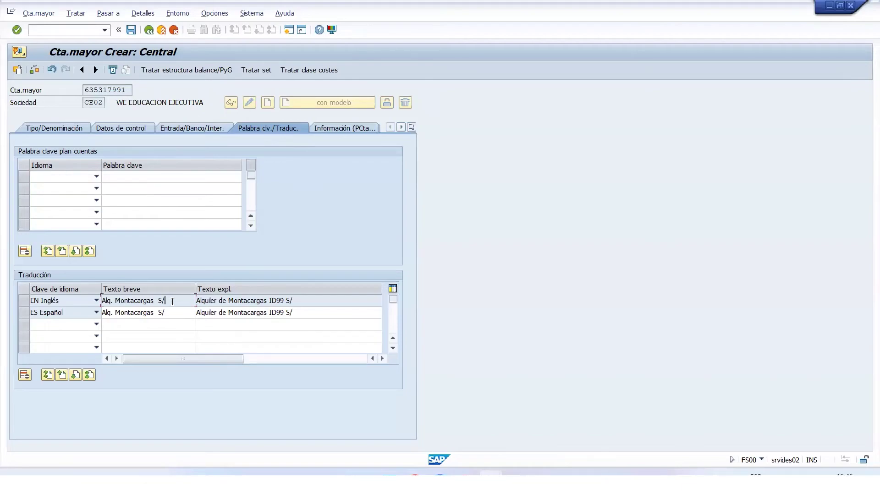
drag(172, 301, 97, 301)
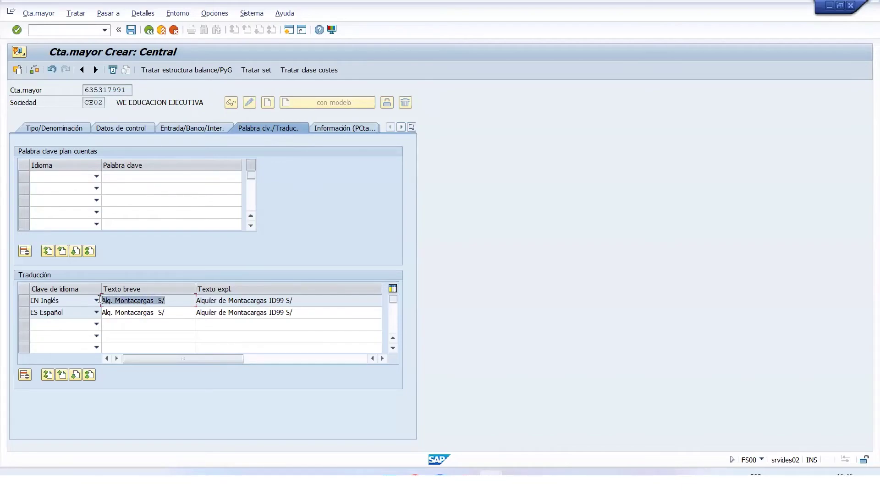
click(32, 301)
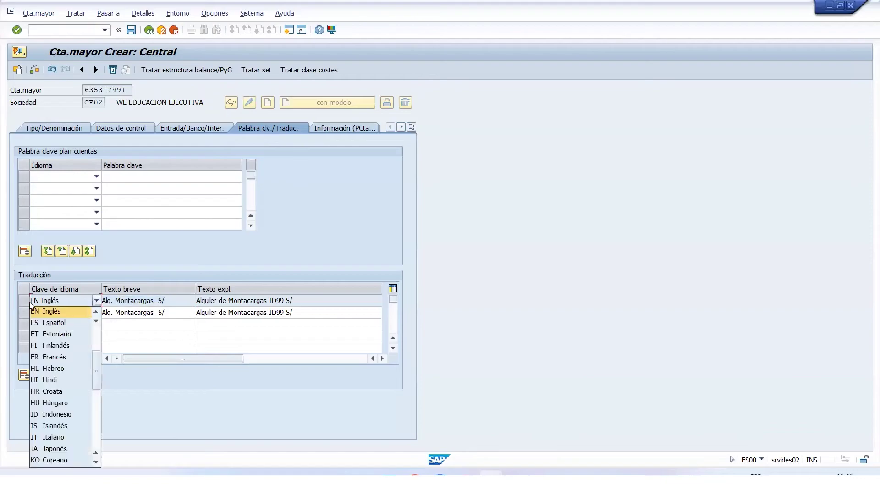
click(30, 303)
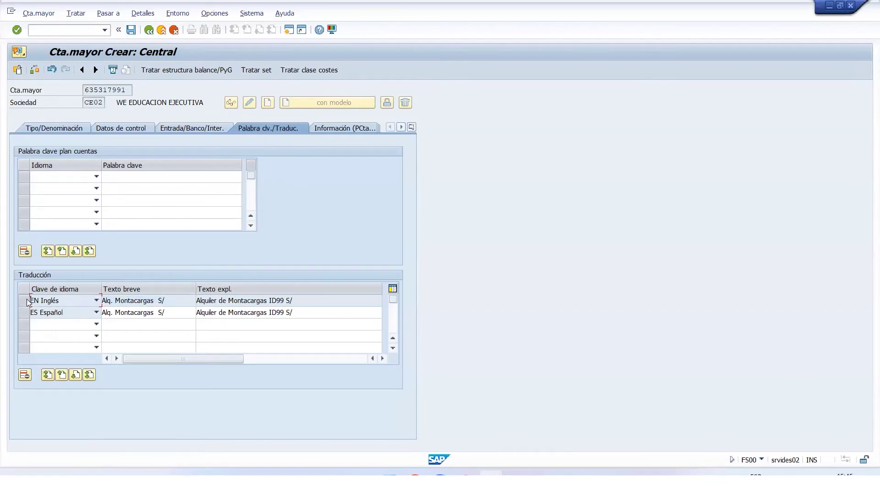
Step: Remove ID99 S/ from the Texto expl. of the Spanish translation
click(28, 314)
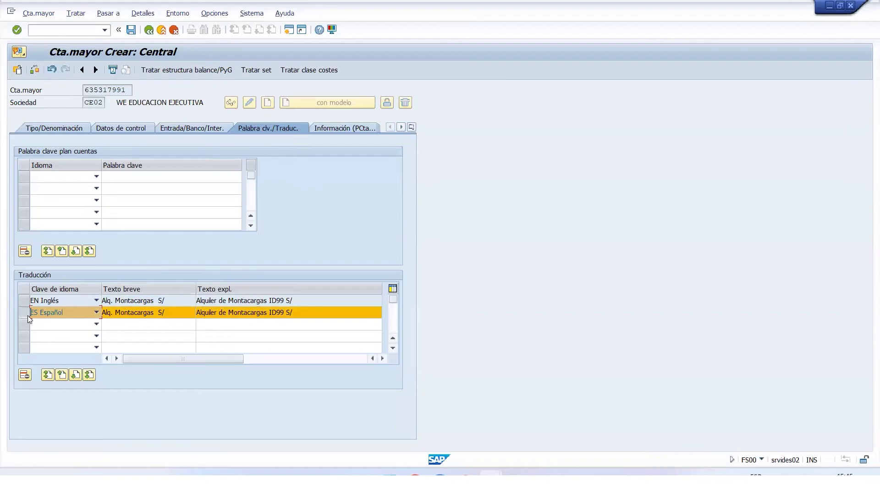
click(169, 314)
click(308, 313)
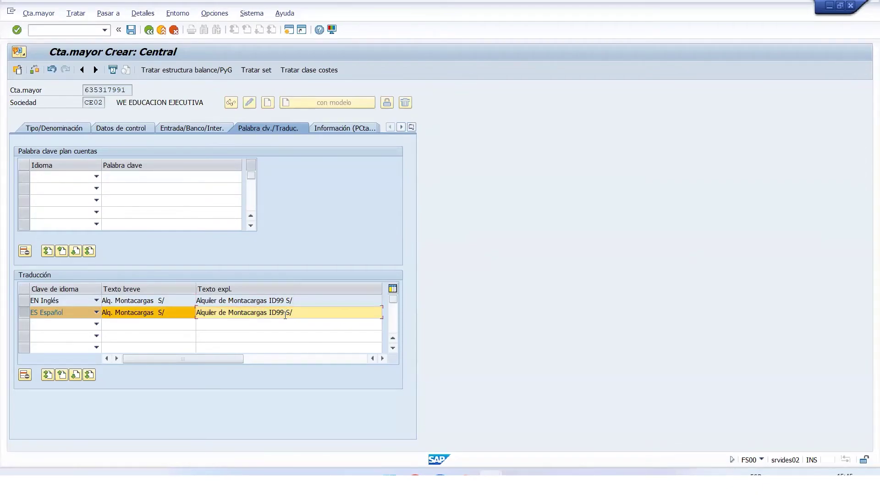
drag(270, 313, 332, 317)
key(BackSpace)
Step: Compare the English translation row with the Texto breve and Texto explicativo in the account's Tipo/Denominación data
drag(296, 301, 17, 301)
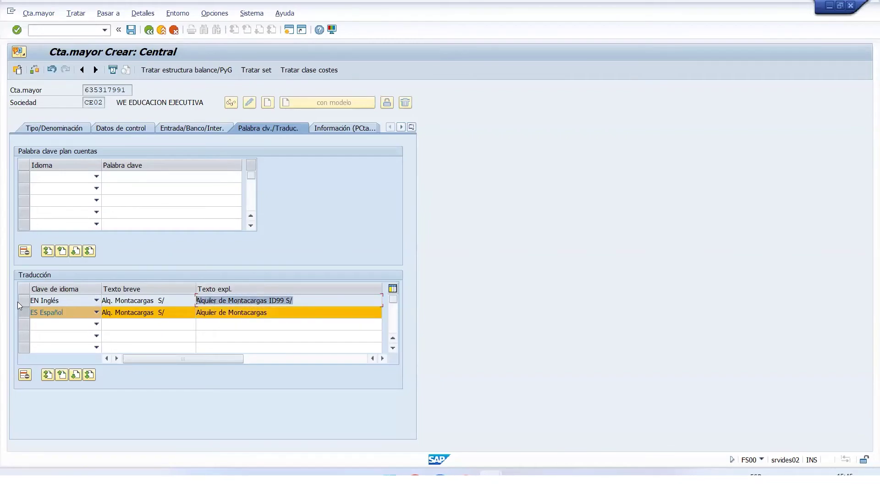
click(26, 303)
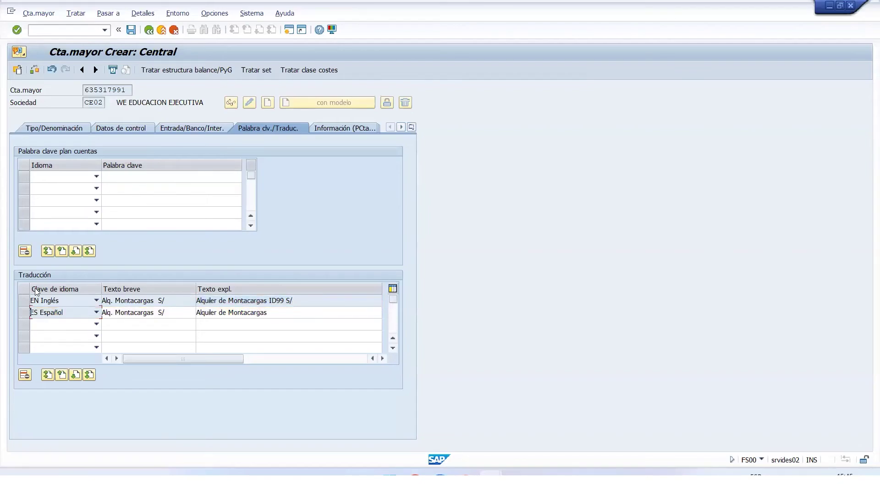
click(74, 299)
click(64, 301)
click(65, 127)
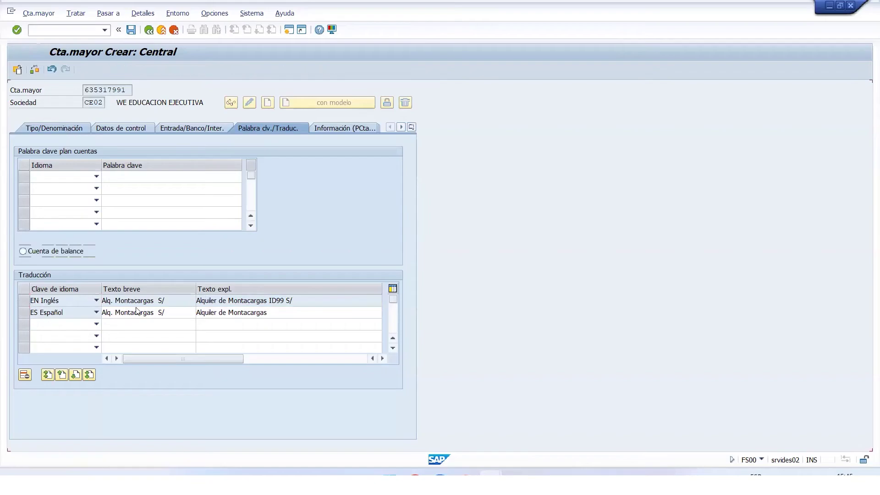
click(248, 300)
click(197, 288)
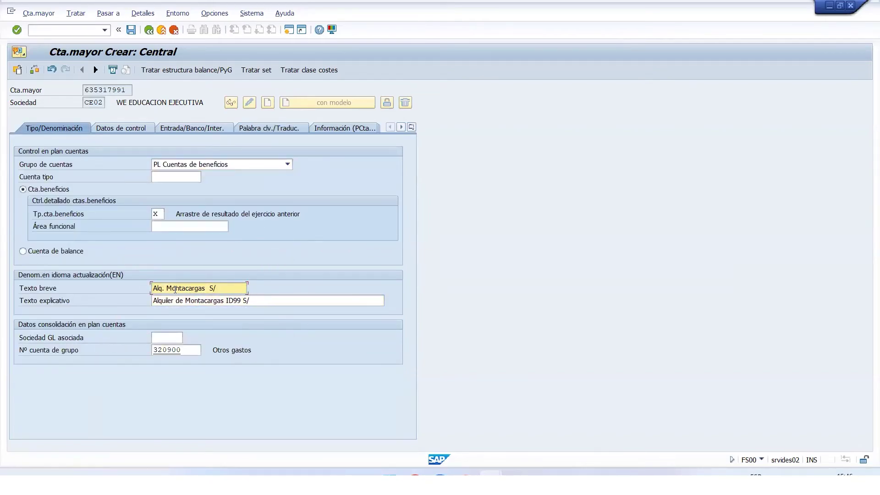
click(224, 301)
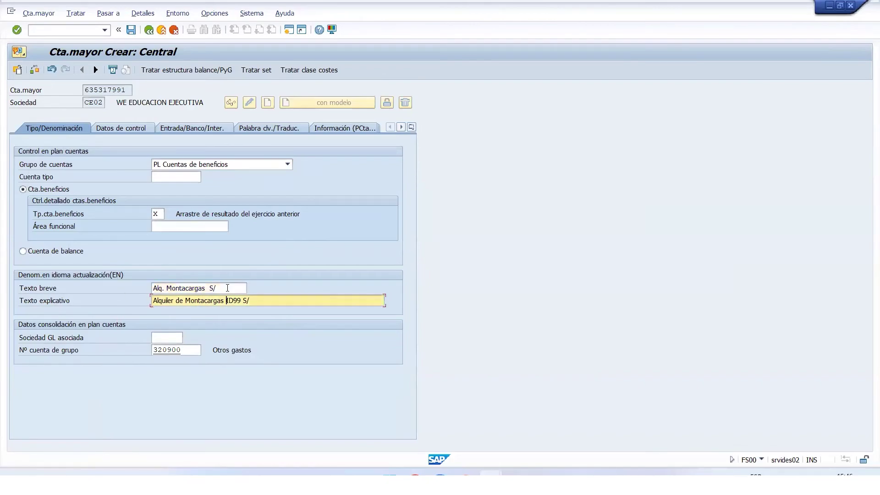
click(275, 128)
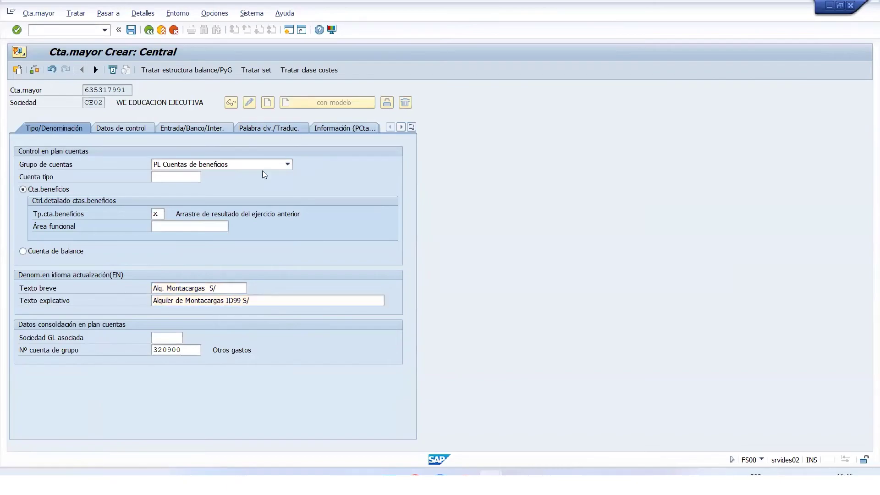
click(63, 302)
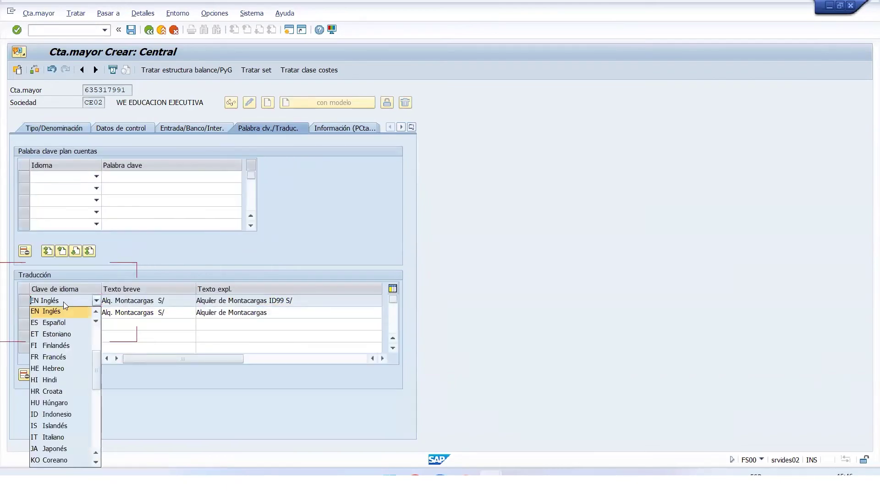
click(63, 302)
key(Tab)
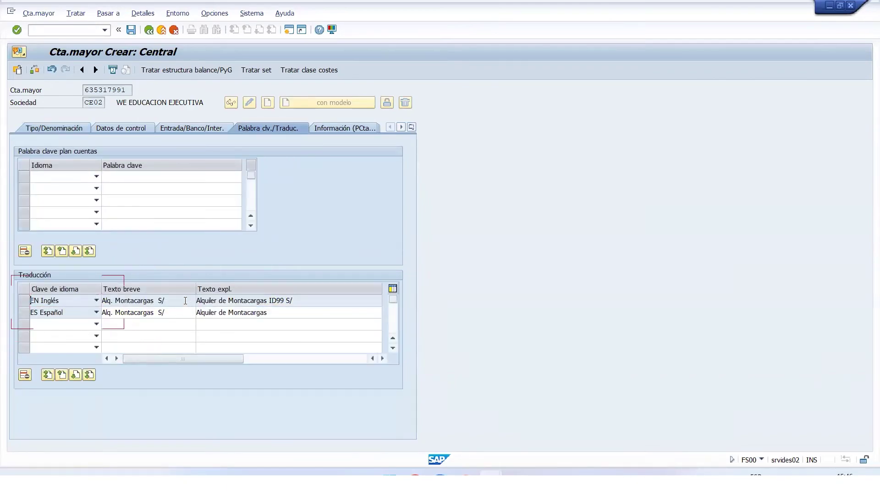
key(Tab)
Step: Copy the English Texto expl. Alquiler de Montacargas ID99 S/ into the Spanish translation and save the ledger account
click(26, 313)
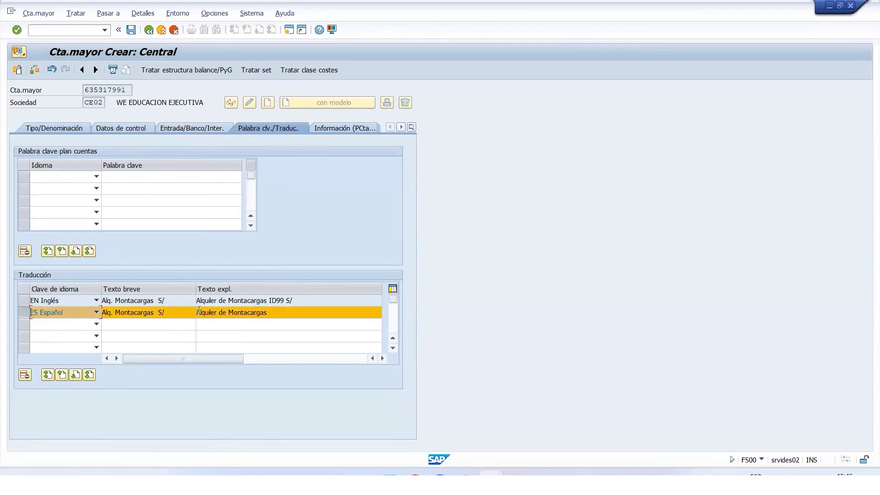
click(279, 315)
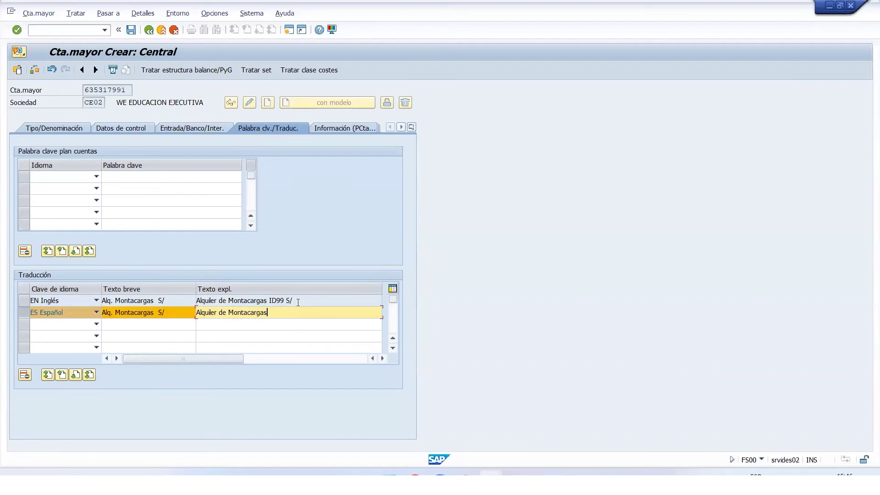
drag(298, 302, 189, 302)
key(ctrl+c)
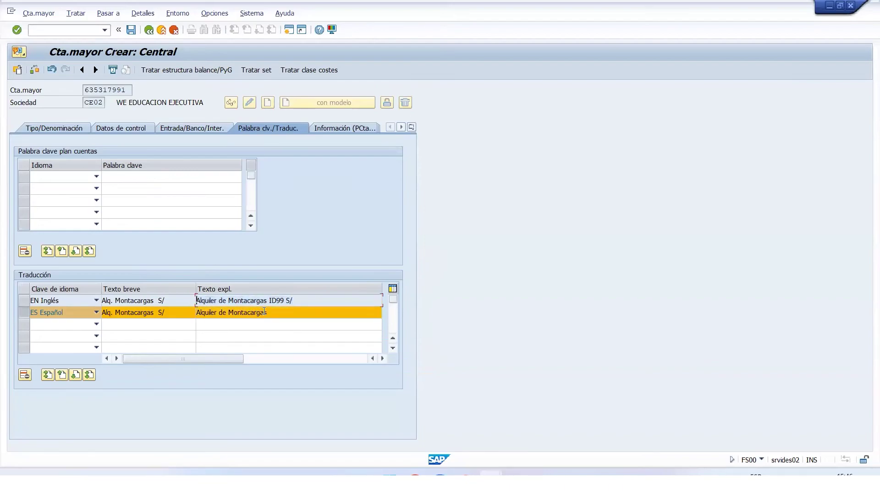
click(264, 311)
key(shift+Home)
key(ctrl+v)
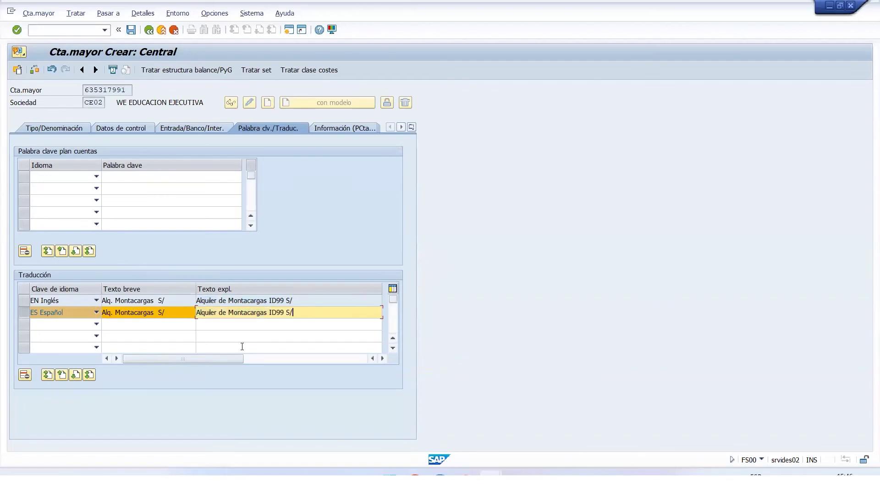
click(137, 30)
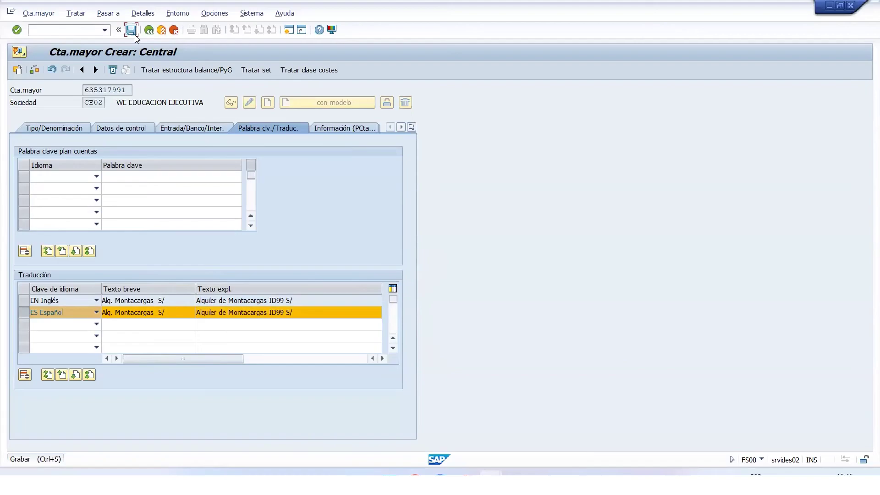
click(132, 30)
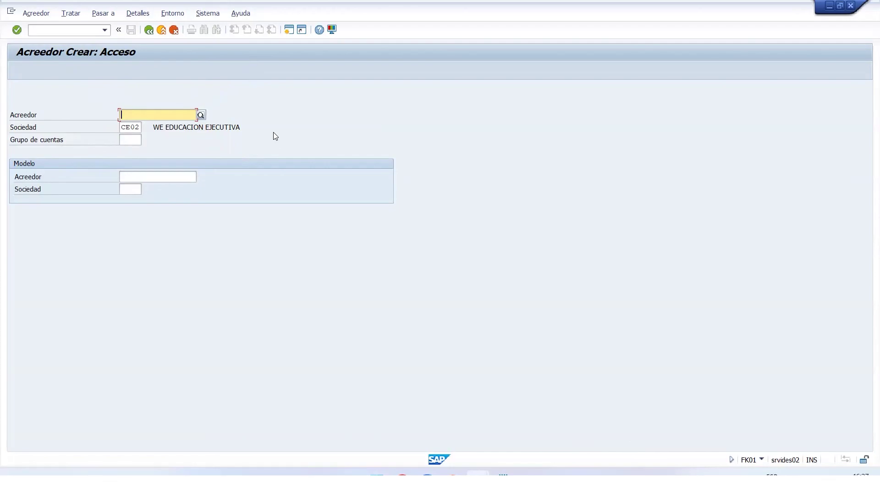
Step: Set Grupo de cuentas to 0001 for the new Acreedor in Sociedad CE02
key(Return)
key(Return)
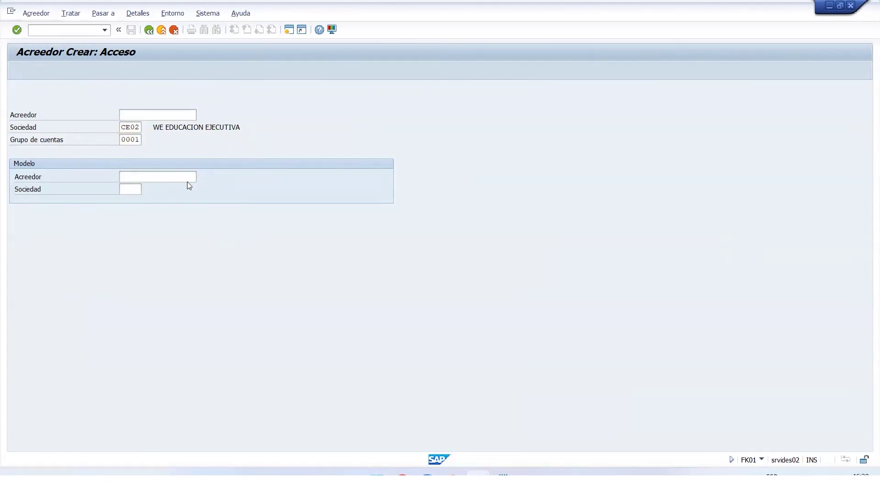